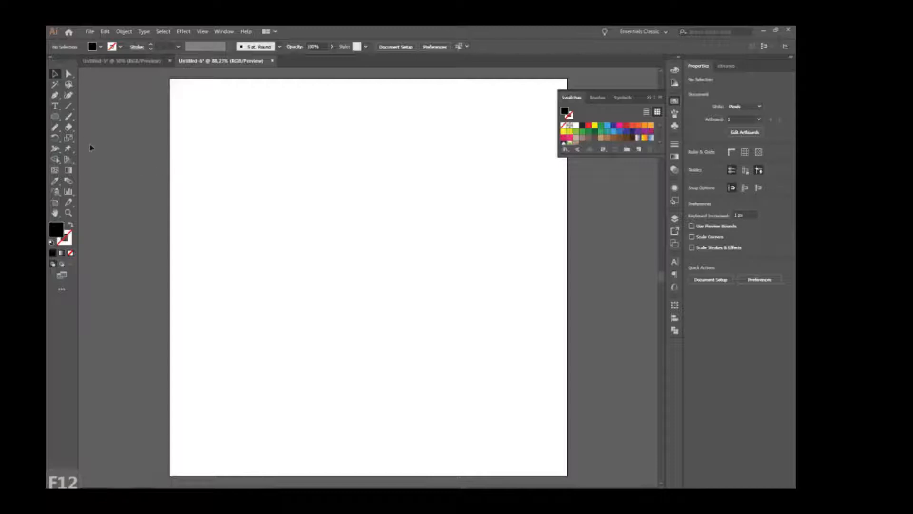
Add the letter "s" as point text on the artboard and scale it up proportionally to about 296 pt near the centre.
left_click(54, 106)
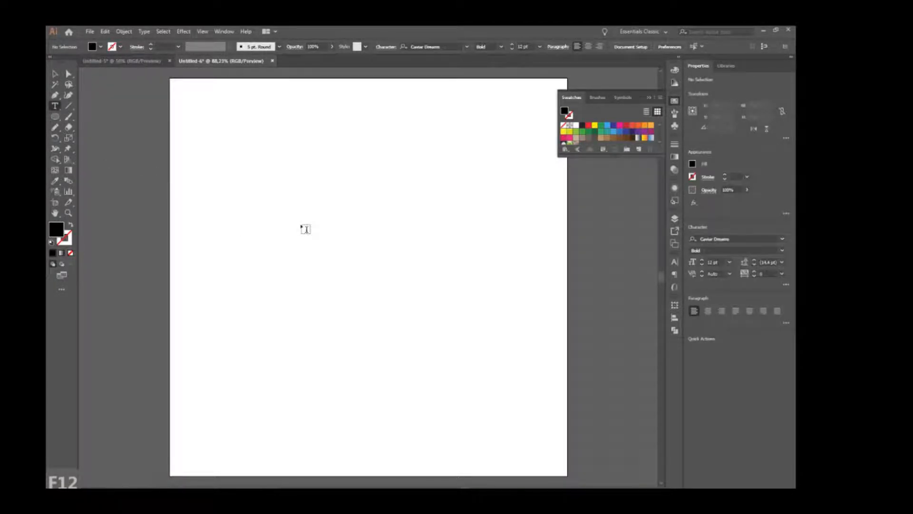
left_click(302, 224)
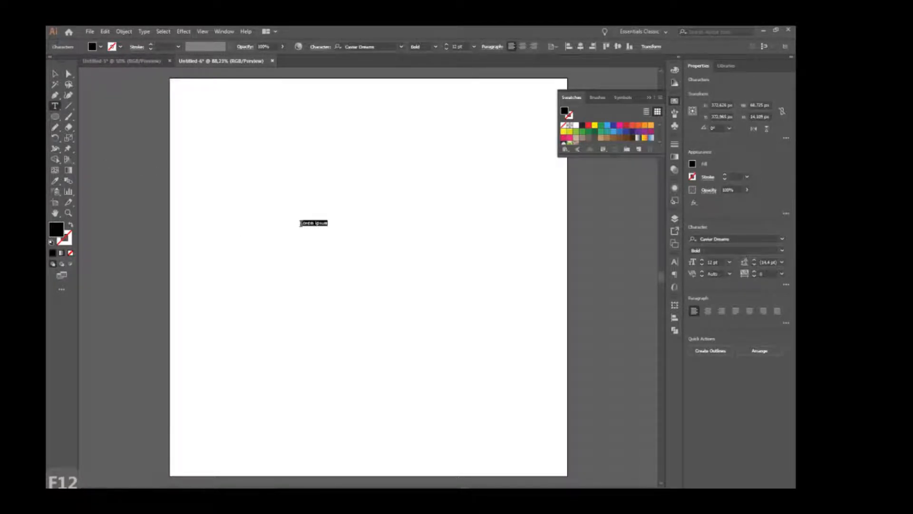
type("s")
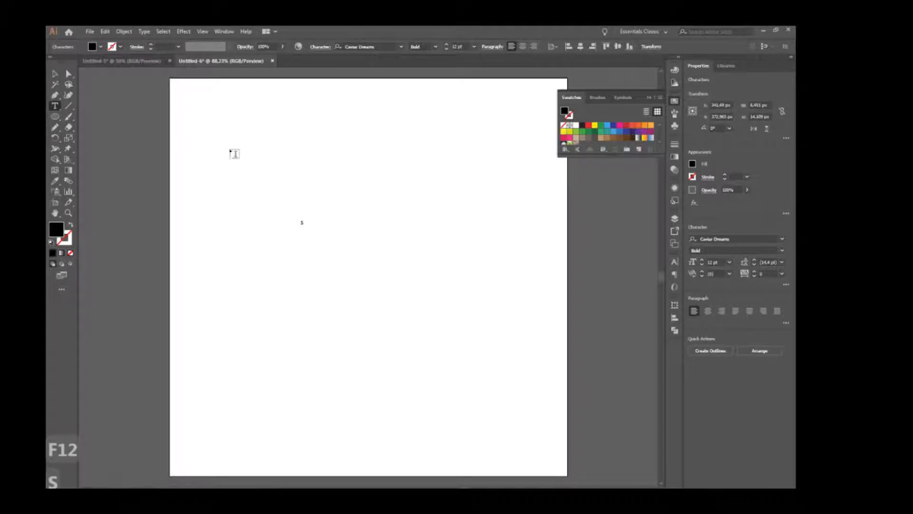
left_click(56, 75)
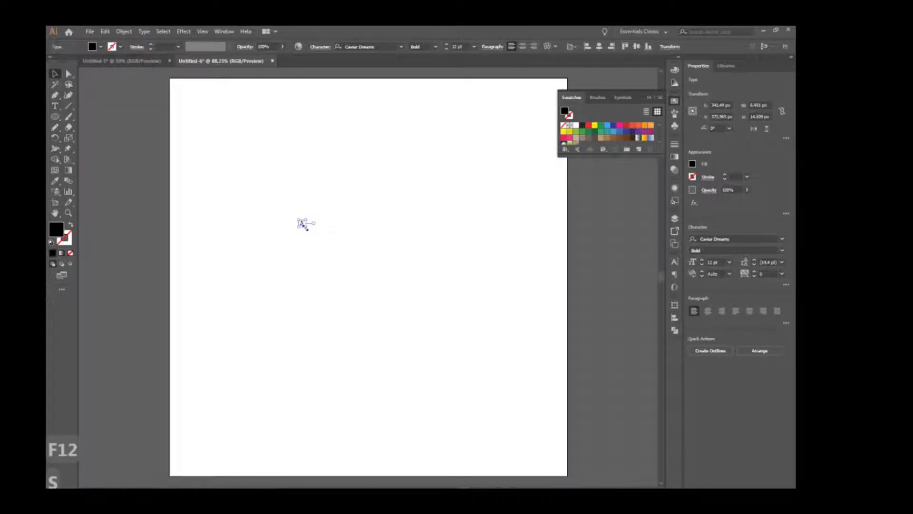
left_click_drag(305, 224, 366, 279)
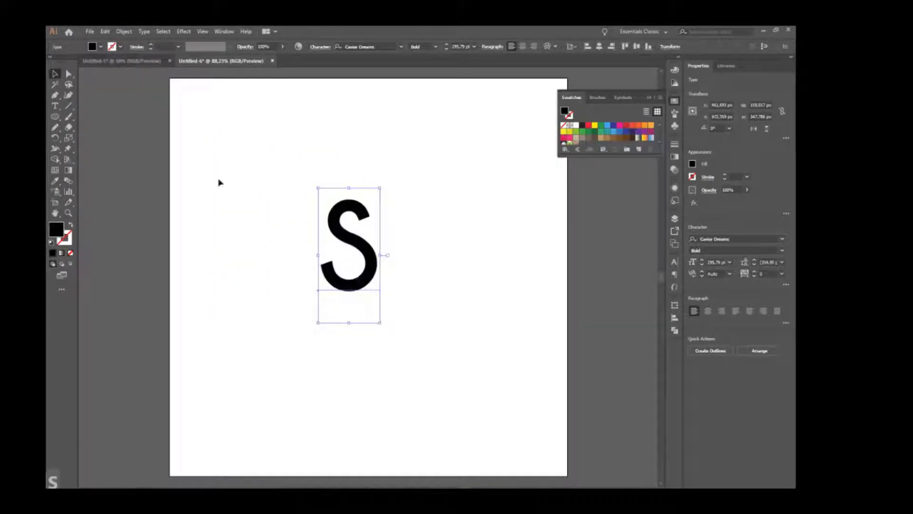
Expand the text letter's object and fill into editable shapes.
left_click(125, 31)
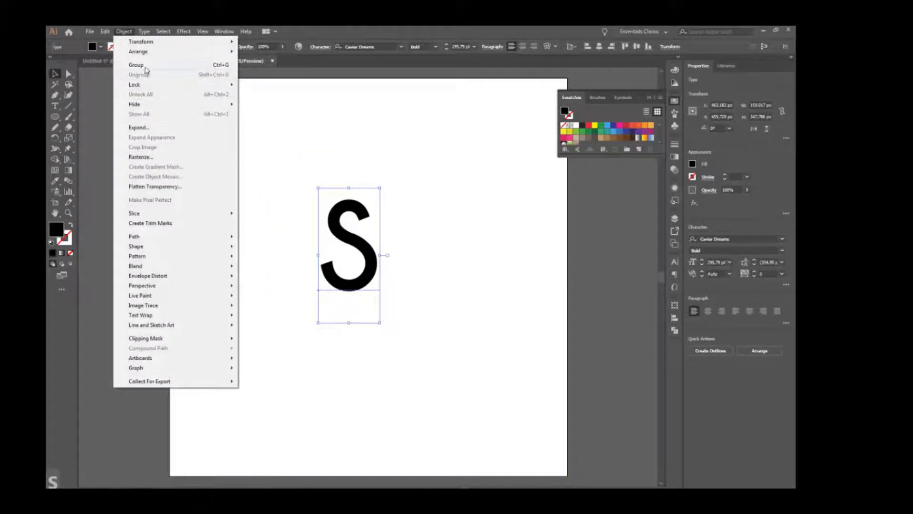
left_click(148, 129)
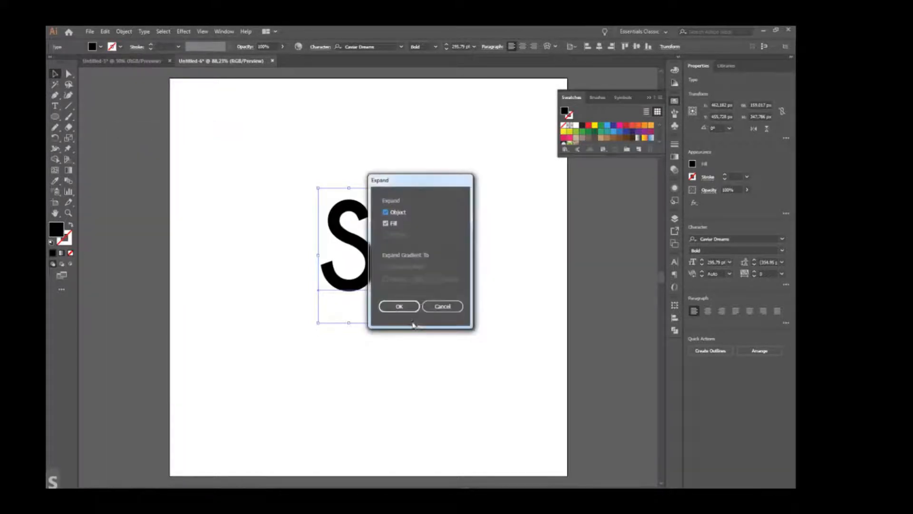
left_click(399, 306)
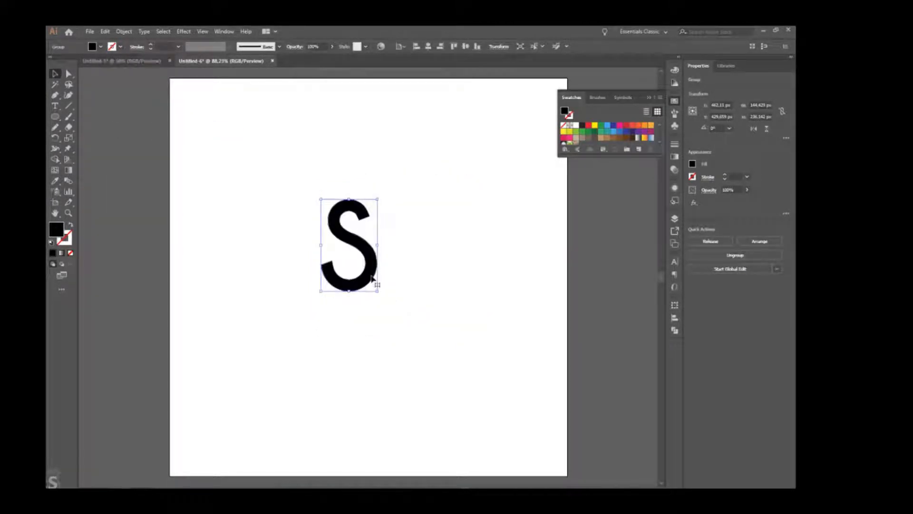
Create a mirrored copy of the expanded S, reflected across the vertical axis.
right_click(372, 278)
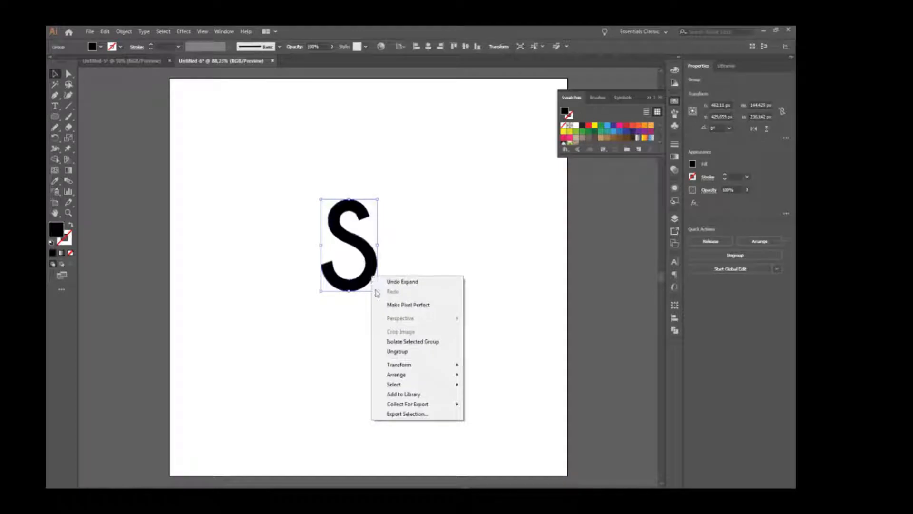
mouse_move(404, 367)
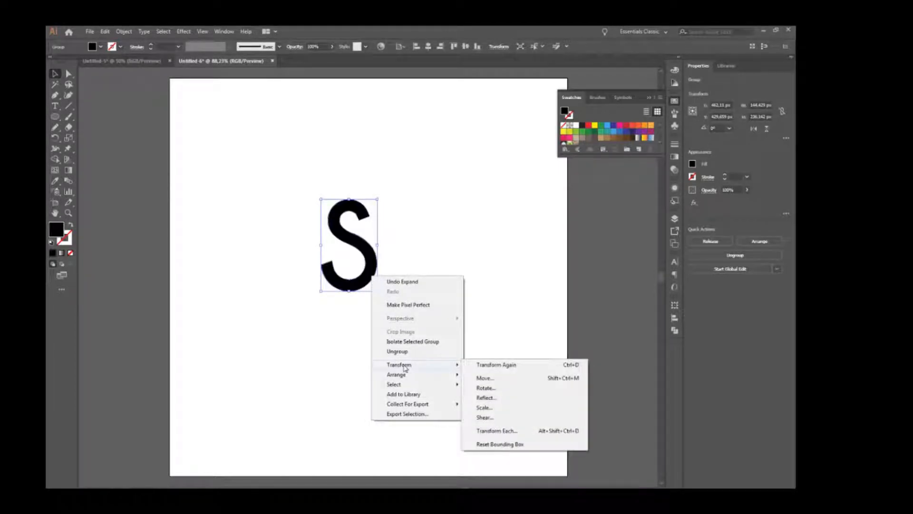
left_click(485, 397)
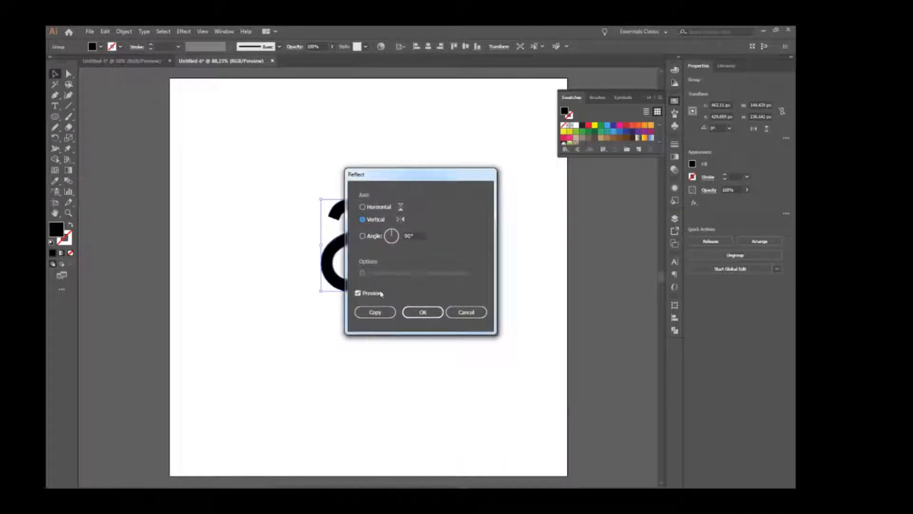
left_click(375, 312)
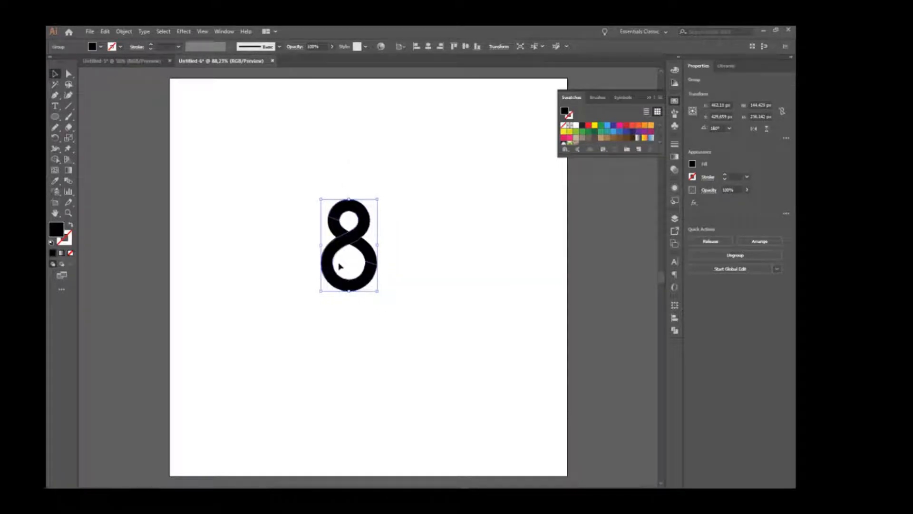
Reflect the mirrored copy across the horizontal axis without making another copy.
right_click(334, 247)
mouse_move(355, 339)
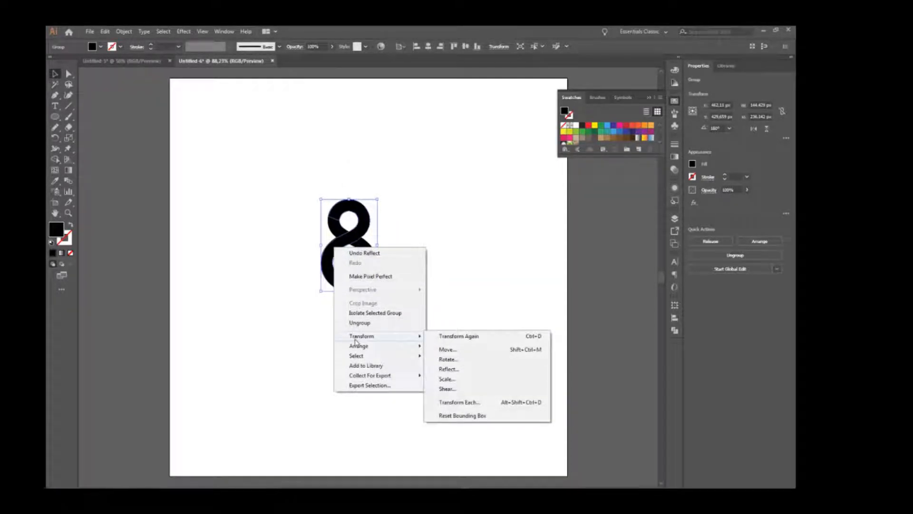
left_click(450, 369)
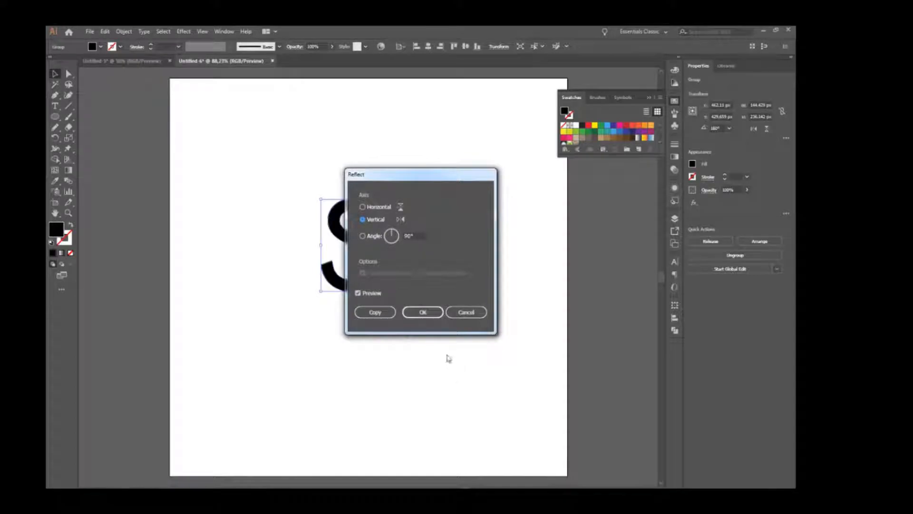
left_click(377, 209)
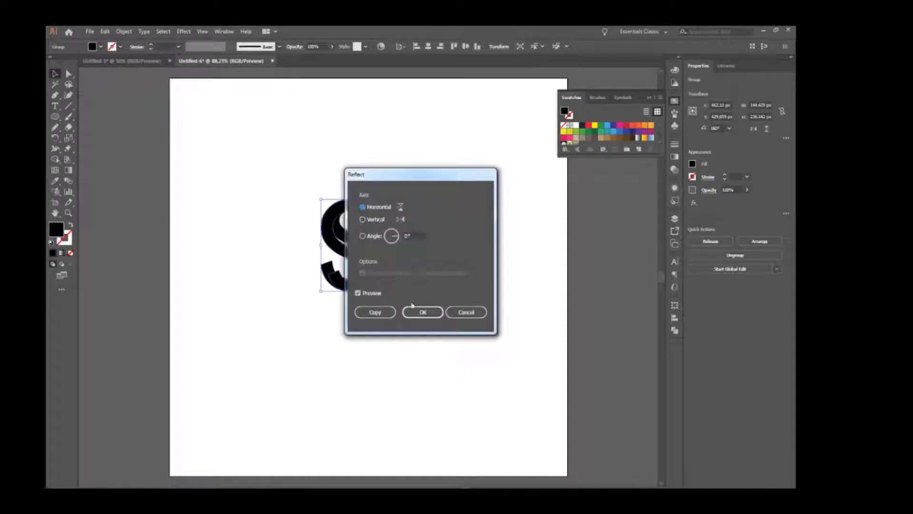
left_click(423, 314)
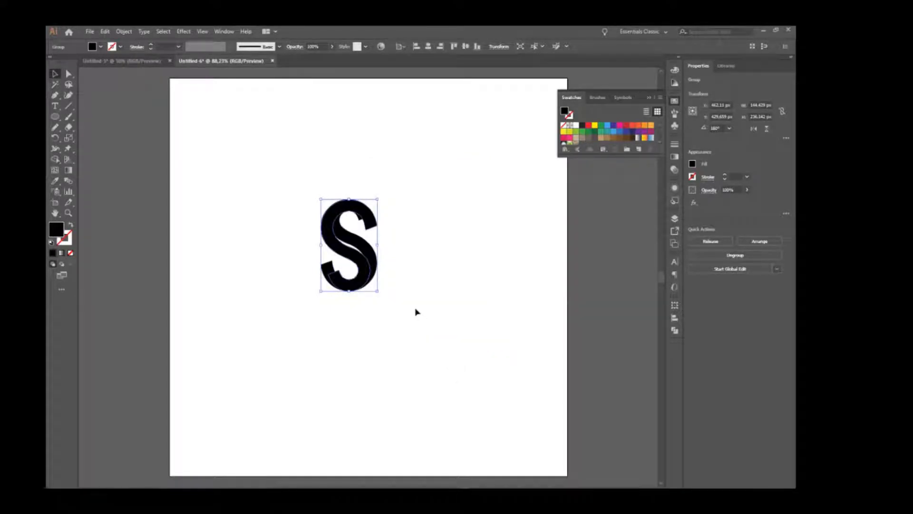
Move the reflected S straight down by 90 px so its bowl overlaps the lower bowl of the original S.
key("shift+Down")
key("shift+Down")
key("shift+Down")
key("shift+Down")
key("shift+Down")
key("shift+Down")
key("shift+Down")
key("shift+Down")
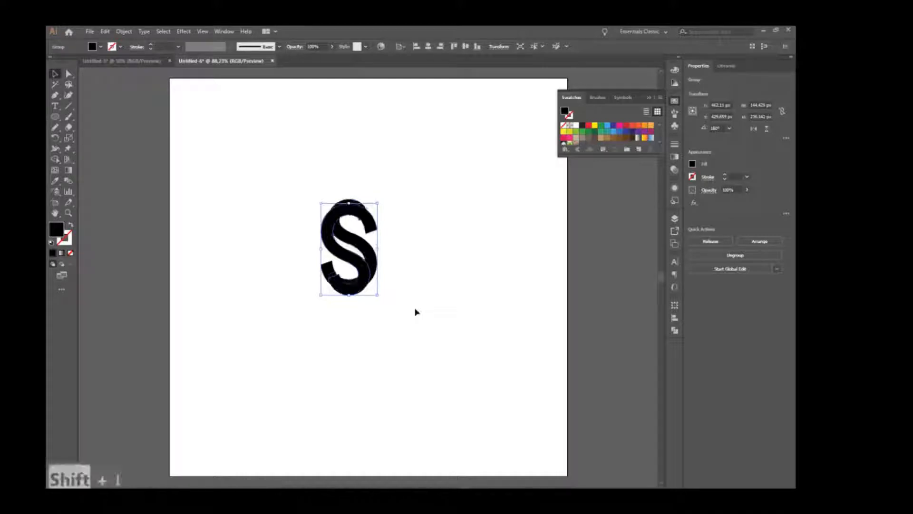
key("shift+Down")
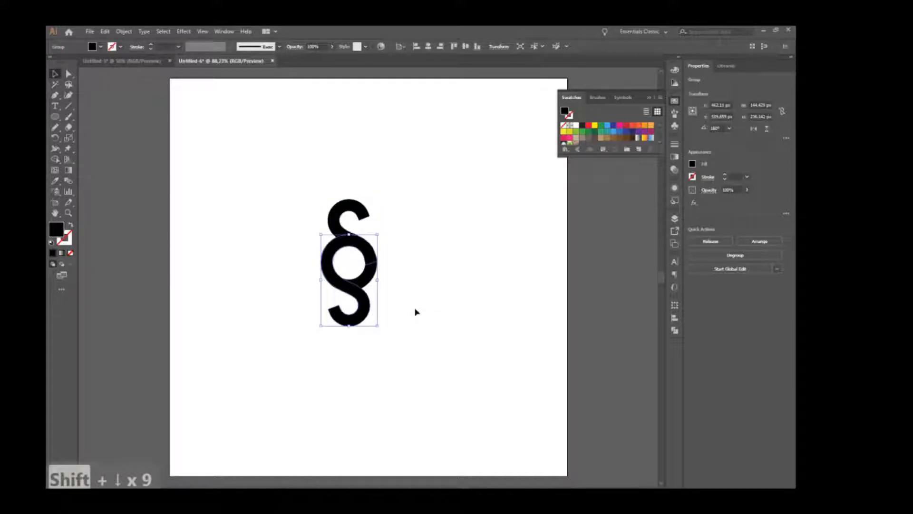
Select both overlapping S shapes and group them.
left_click(387, 290)
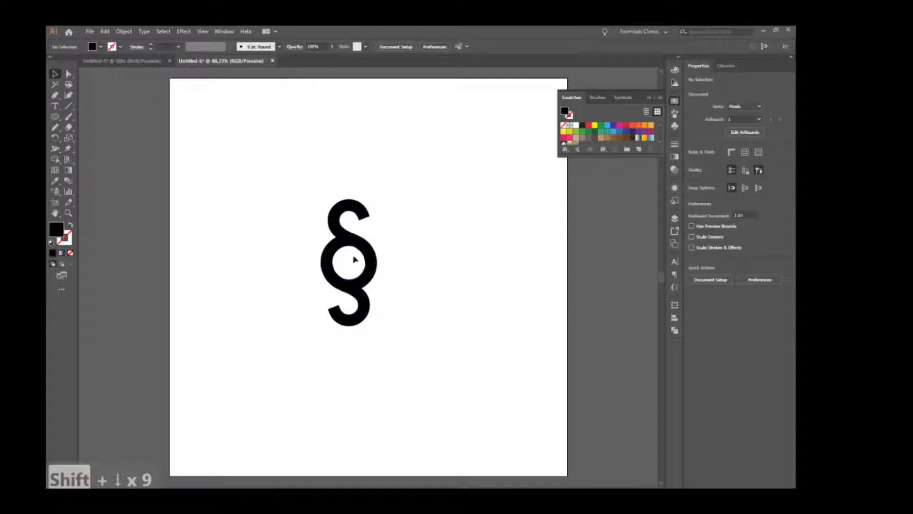
left_click_drag(304, 234, 371, 276)
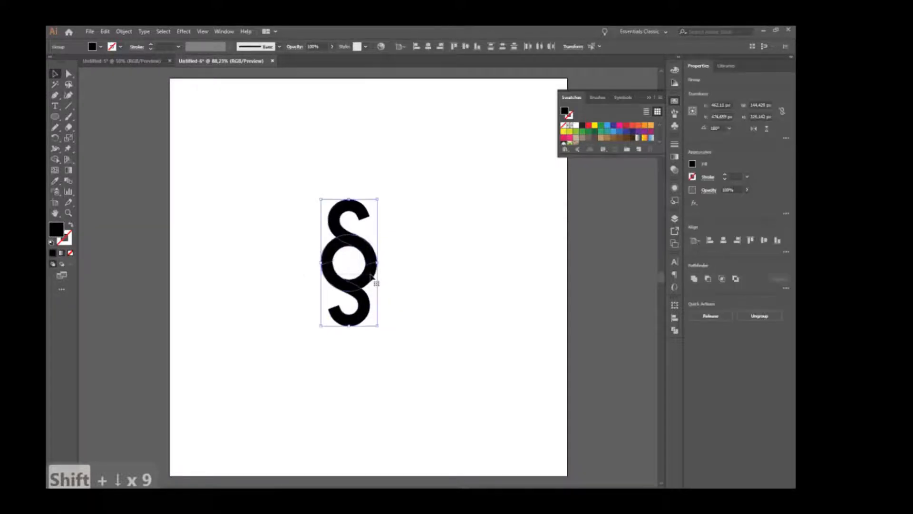
key("ctrl+g")
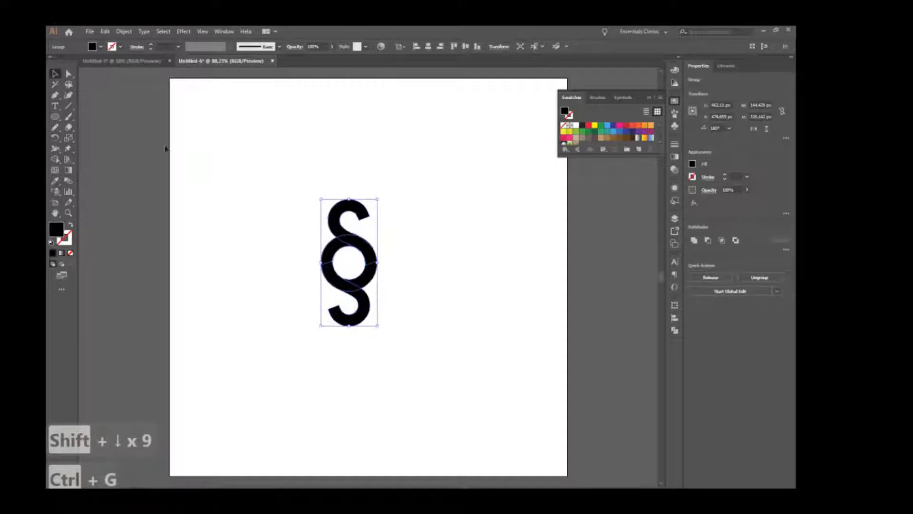
Draw a circle about 411 px in diameter overlapping the S group and give it a black stroke with no fill.
left_click(56, 116)
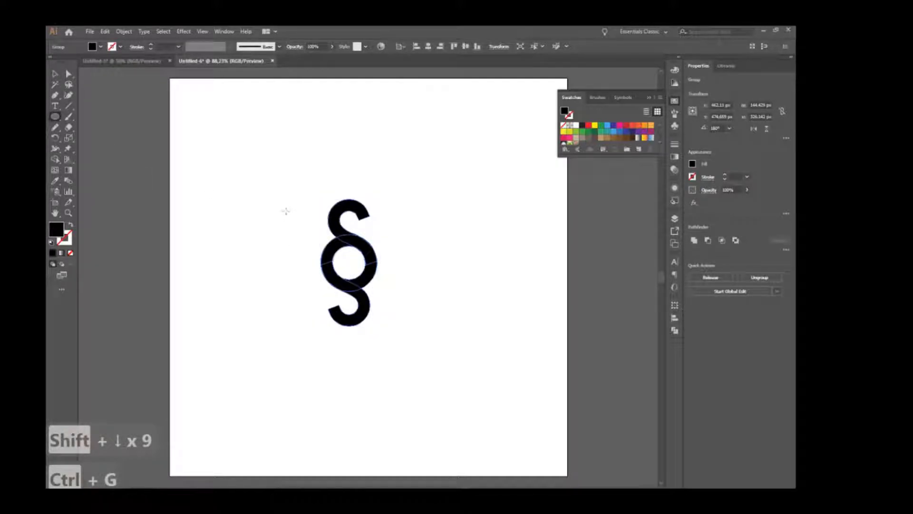
left_click_drag(285, 210, 362, 285)
key("v")
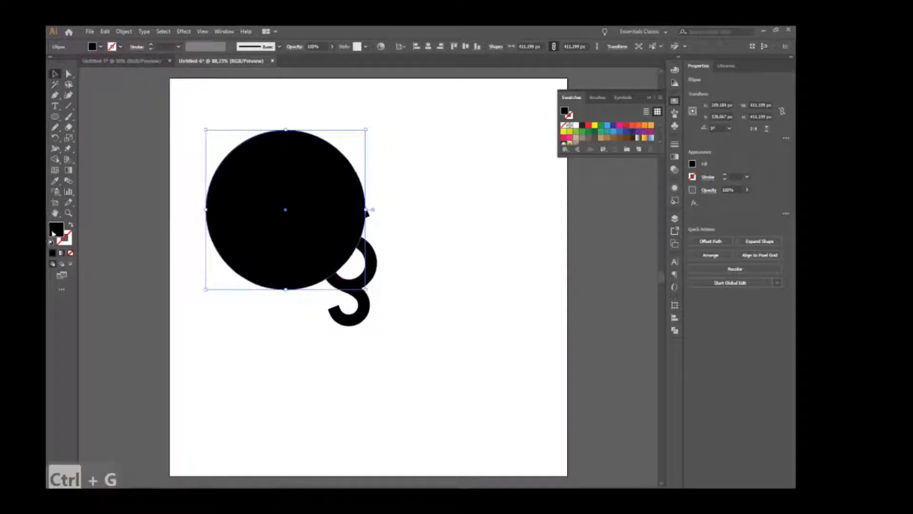
left_click(72, 227)
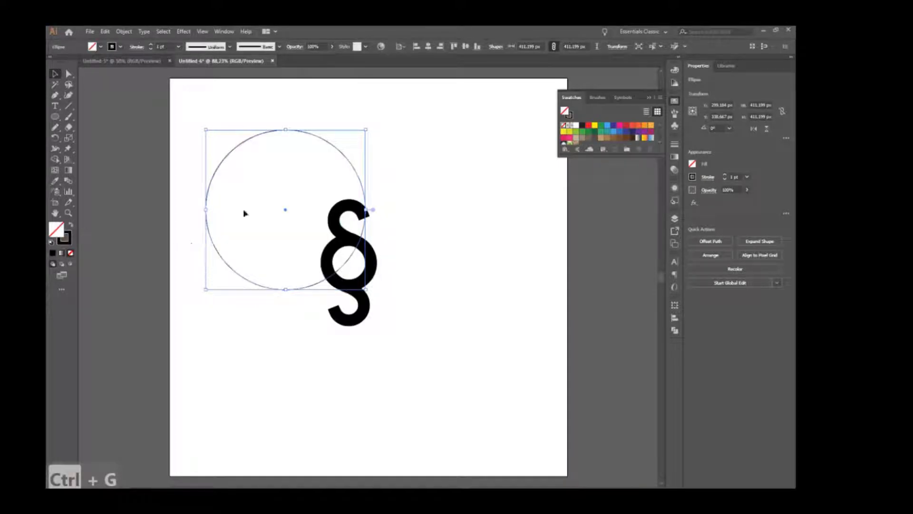
Increase the circle's stroke weight to 26 pt.
left_click(152, 45)
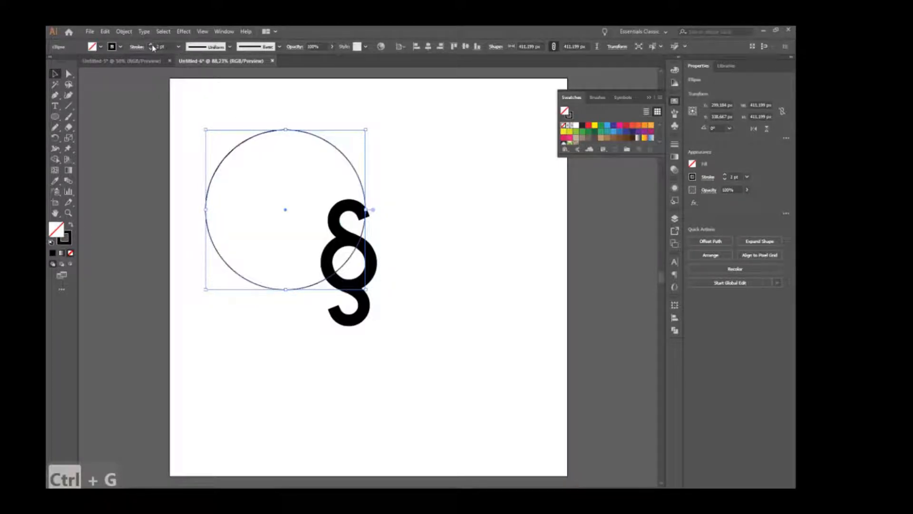
left_click(152, 45)
left_click(152, 45)
left_click(151, 45)
left_click(152, 45)
left_click(151, 45)
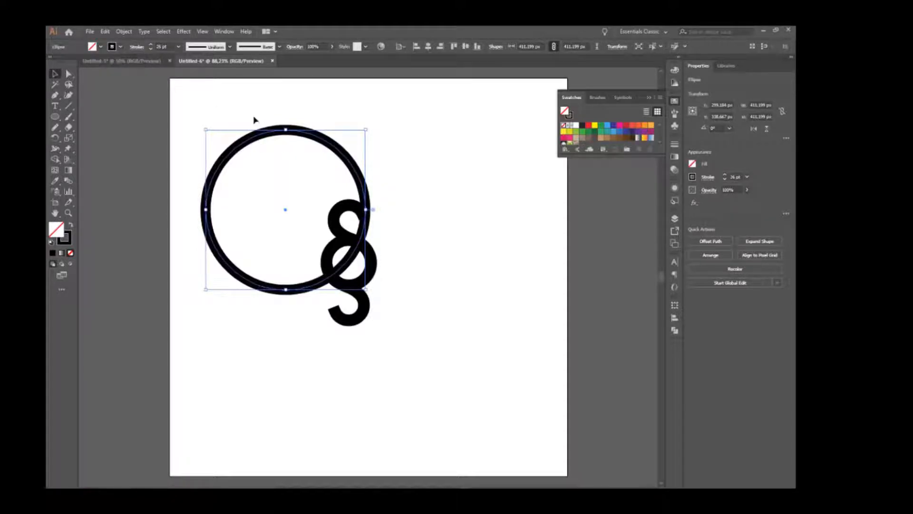
Centre the circle and the S group both horizontally and vertically on the artboard.
left_click_drag(234, 125, 386, 231)
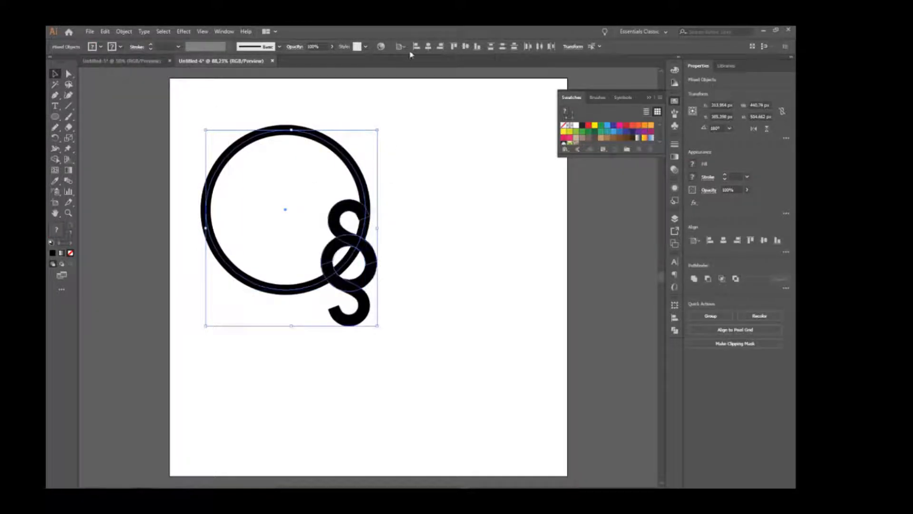
left_click(428, 46)
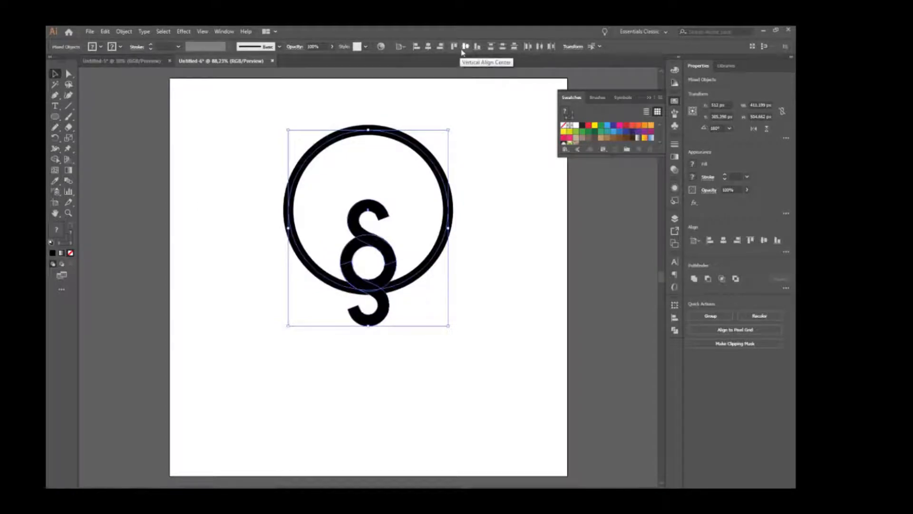
left_click(465, 47)
left_click(451, 367)
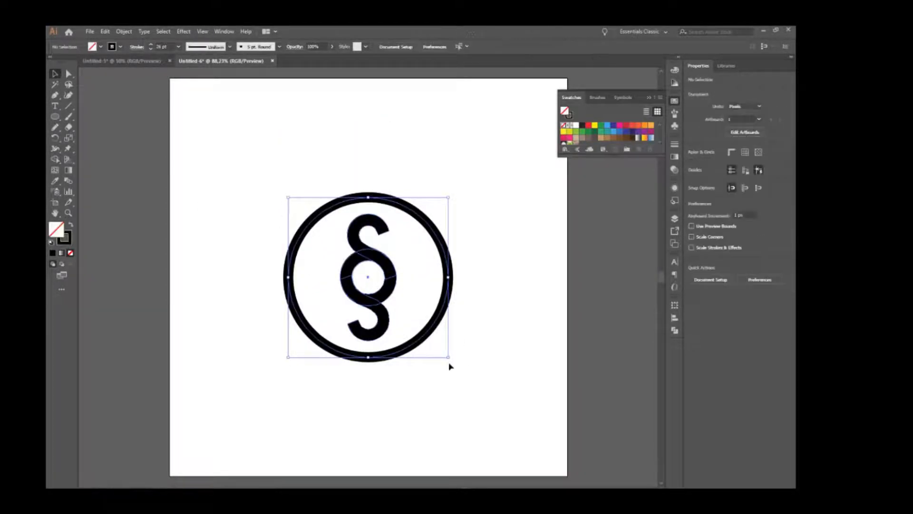
Scale the circle down from its centre to about 304 px so the ring meets the ends of the S group.
left_click(418, 349)
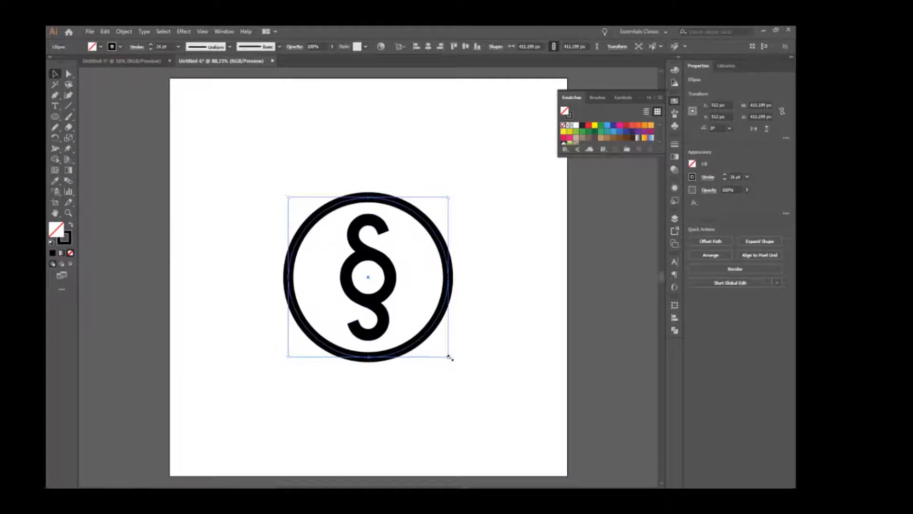
left_click_drag(448, 357, 435, 338)
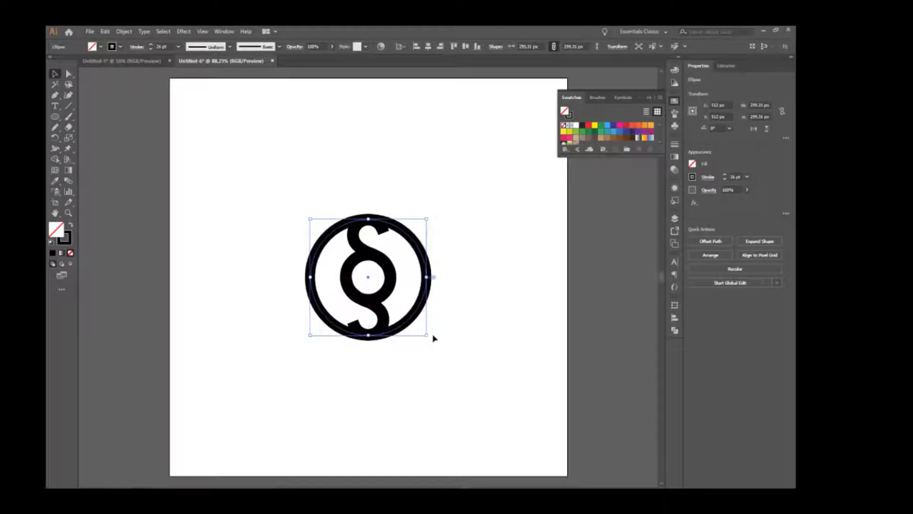
left_click_drag(426, 335, 424, 333)
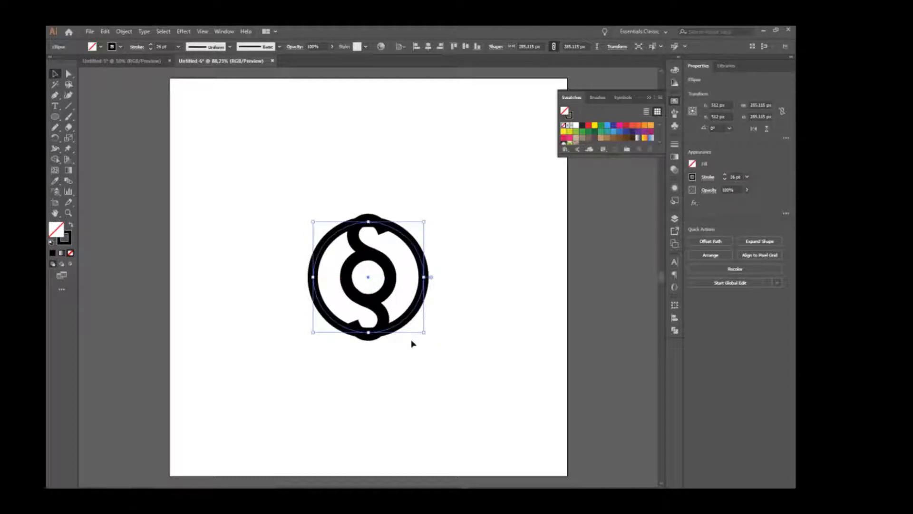
left_click_drag(422, 332, 427, 337)
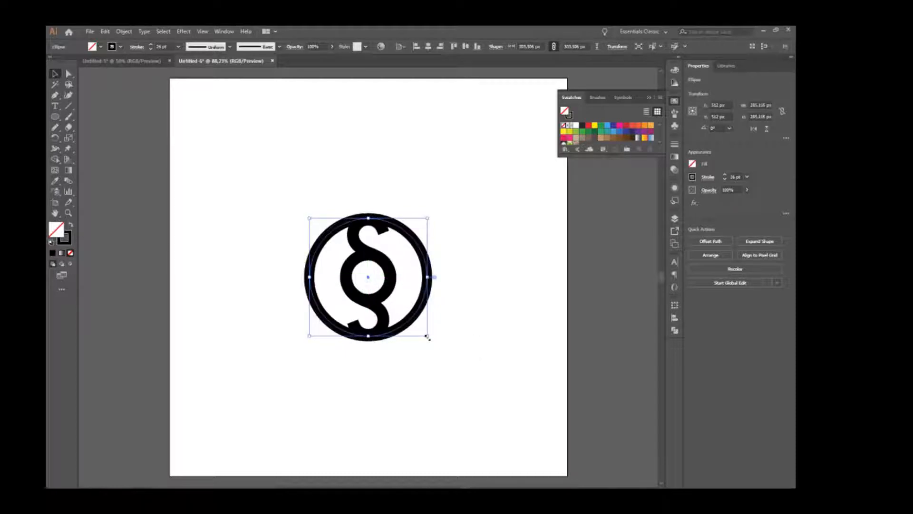
Enlarge the S group to about 149 × 337 px so its upper and lower ends extend slightly beyond the ring.
left_click(386, 288)
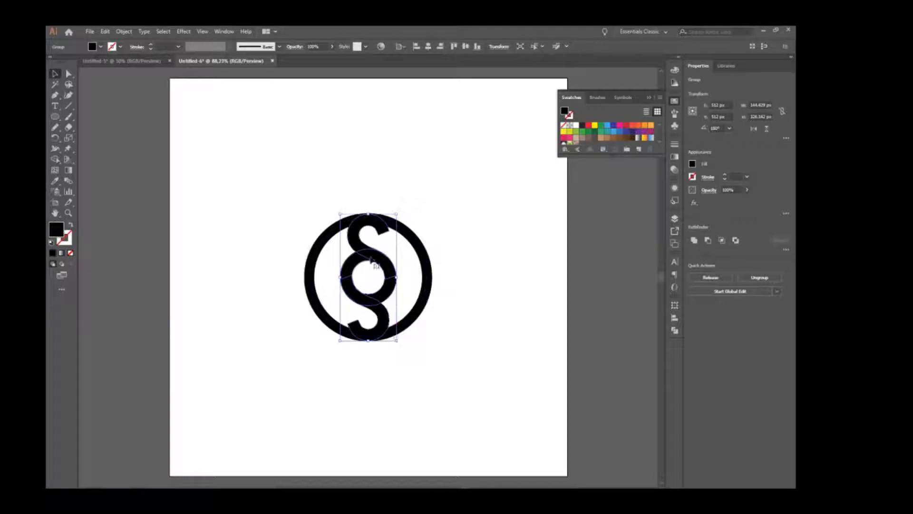
left_click_drag(370, 214, 369, 210)
left_click_drag(367, 344, 368, 342)
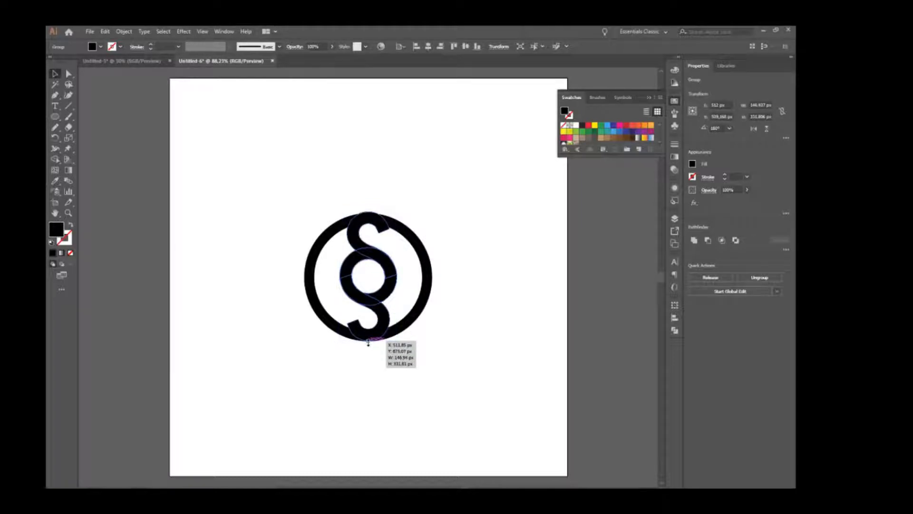
left_click_drag(368, 341, 368, 346)
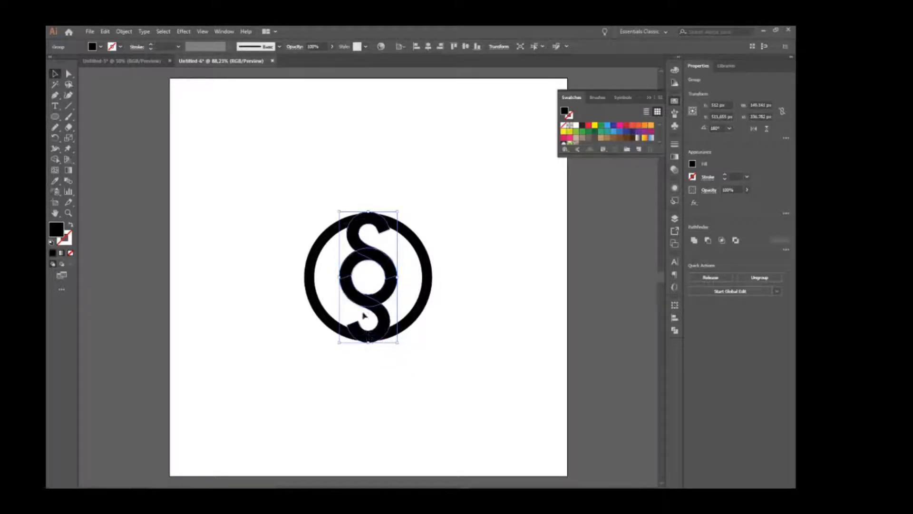
Expand the circle's stroke into a filled ring shape.
left_click_drag(331, 242, 435, 376)
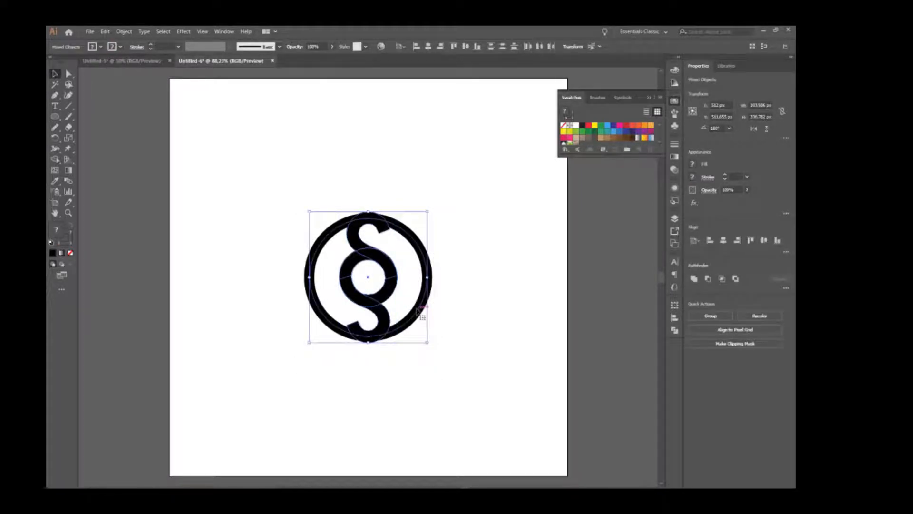
left_click(428, 324)
left_click(422, 314)
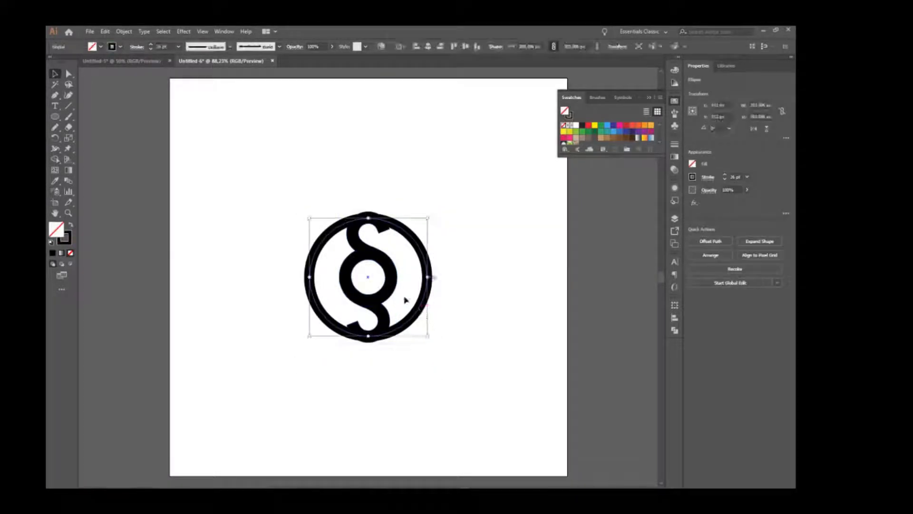
left_click(120, 32)
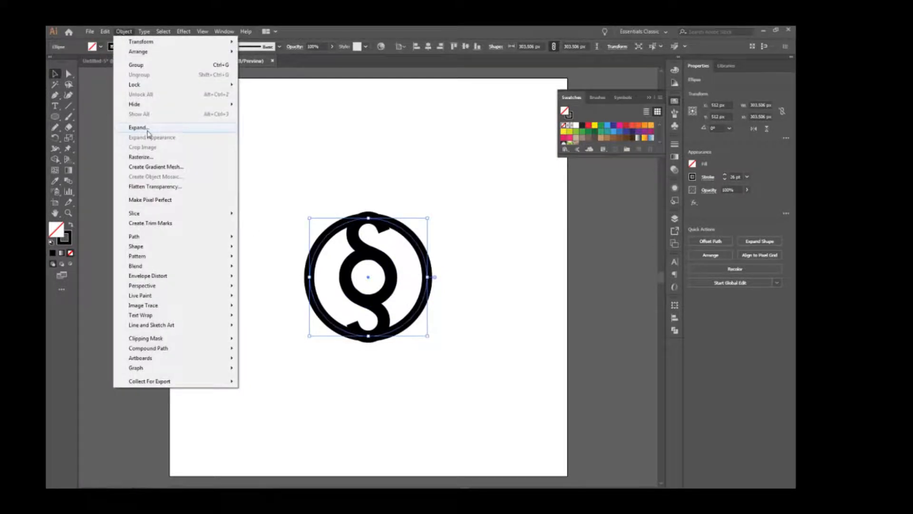
left_click(138, 128)
left_click(402, 308)
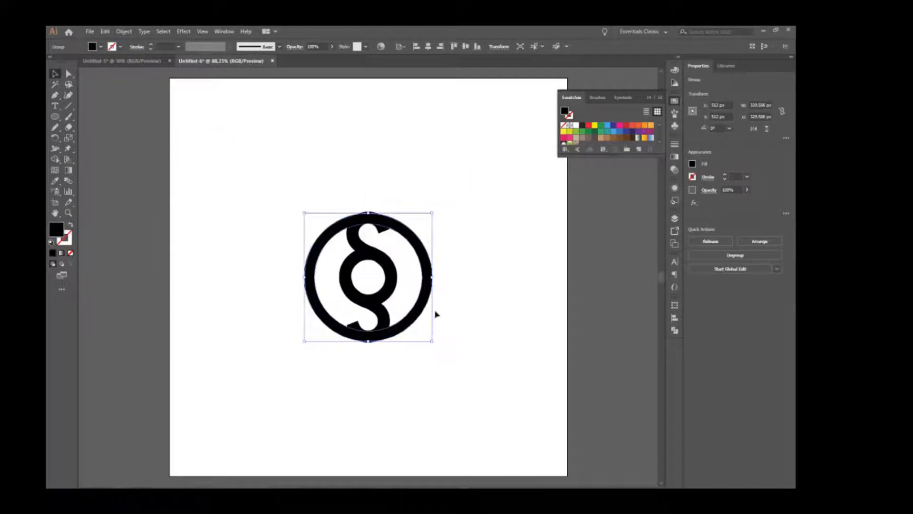
left_click(458, 313)
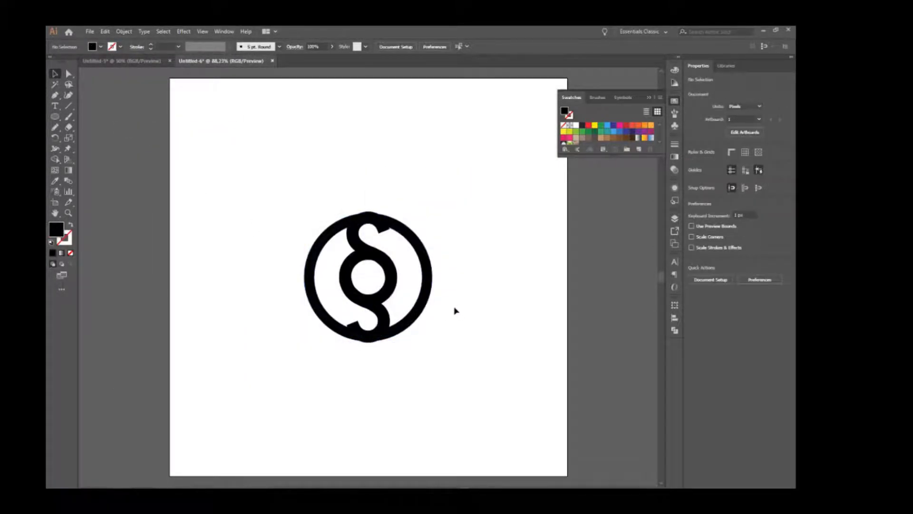
Ungroup the S group into separate letter shapes.
right_click(392, 292)
left_click(430, 364)
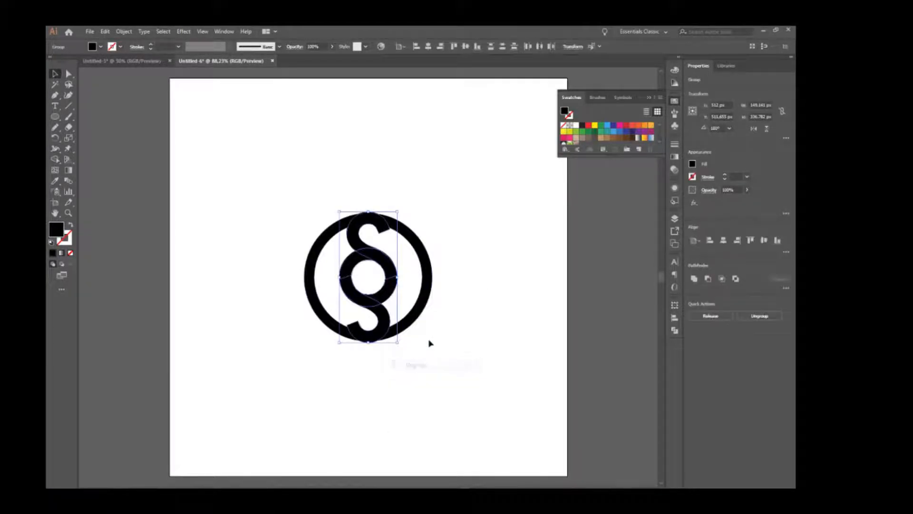
left_click(483, 272)
With Shape Builder on all the shapes, remove the upper S sliver outside the ring; try removing its part inside the ring and undo that.
left_click_drag(273, 180, 440, 381)
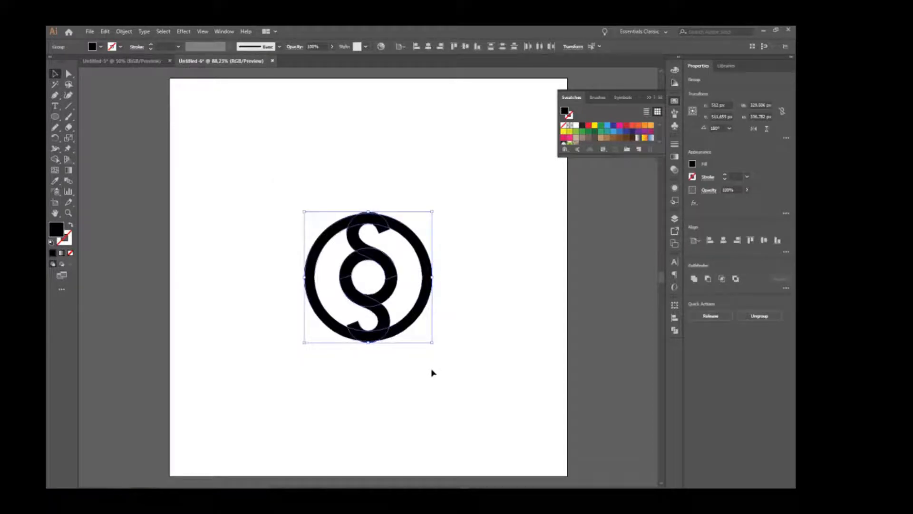
scroll(380, 272, "up", 3)
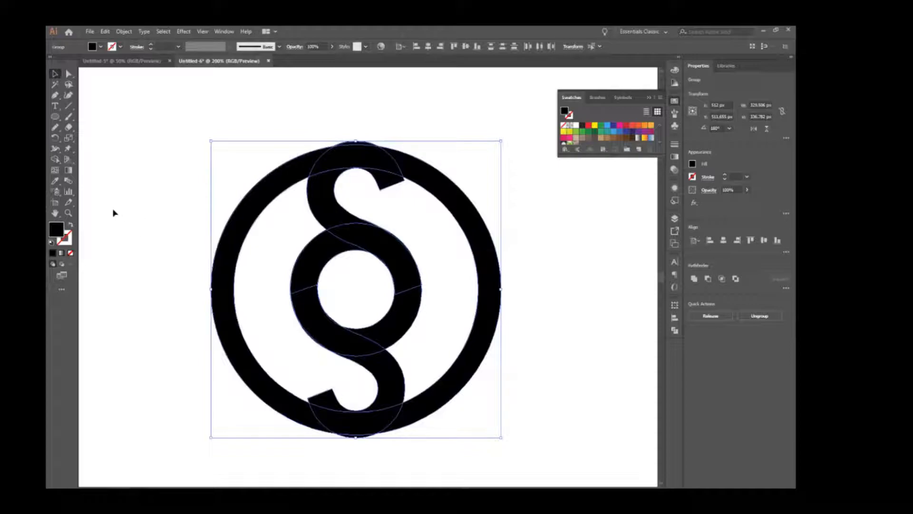
left_click(54, 159)
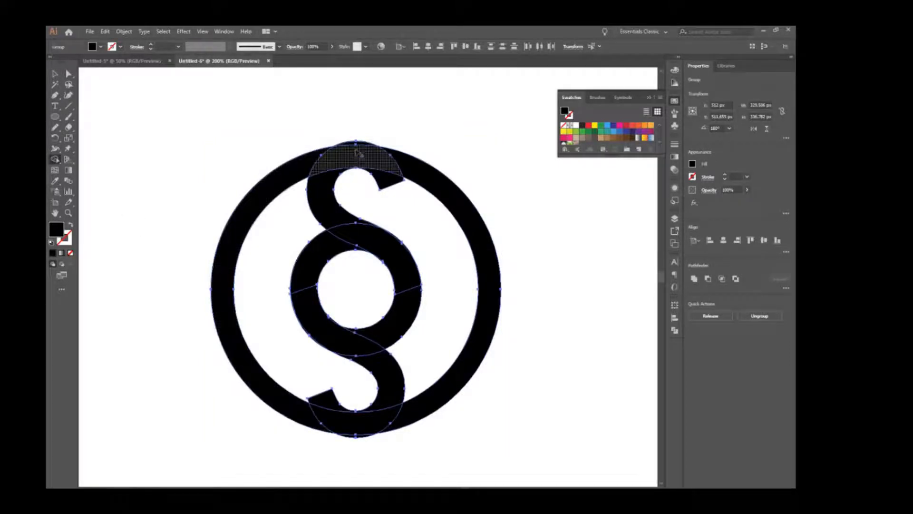
scroll(360, 143, "up", 2)
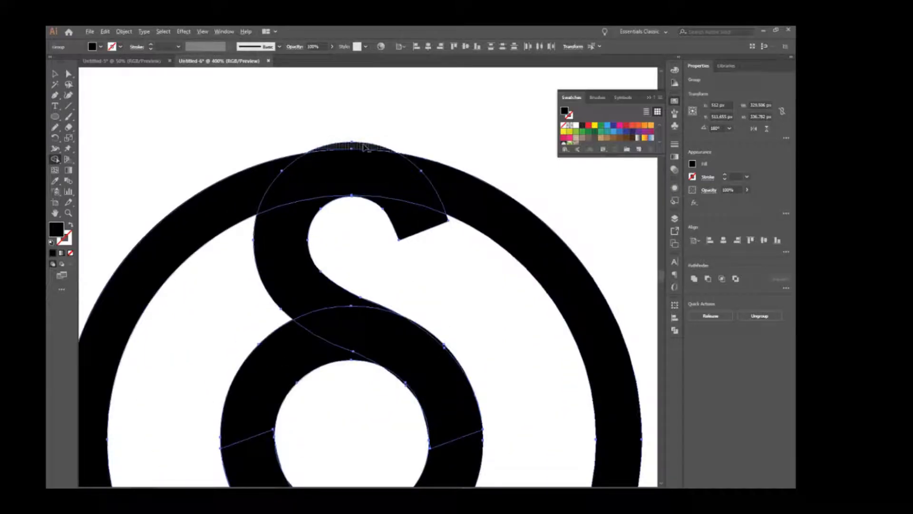
left_click(364, 147)
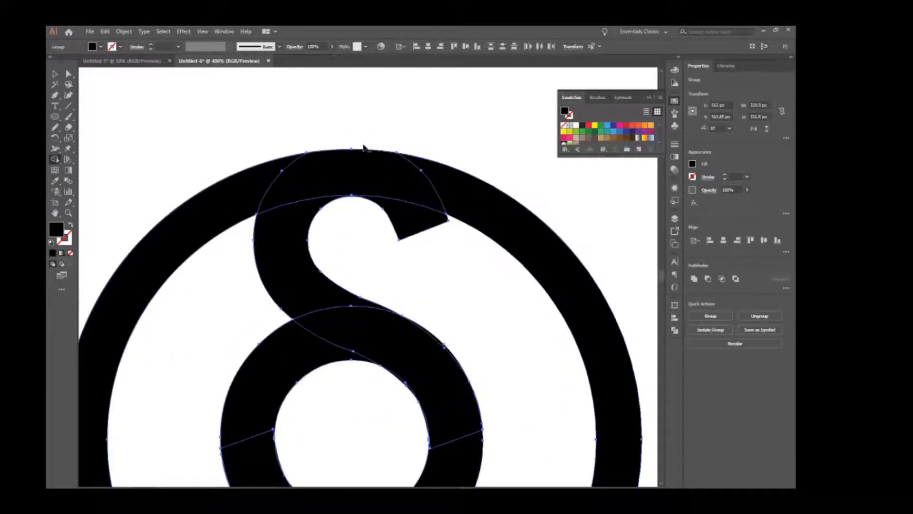
left_click(413, 226, "alt")
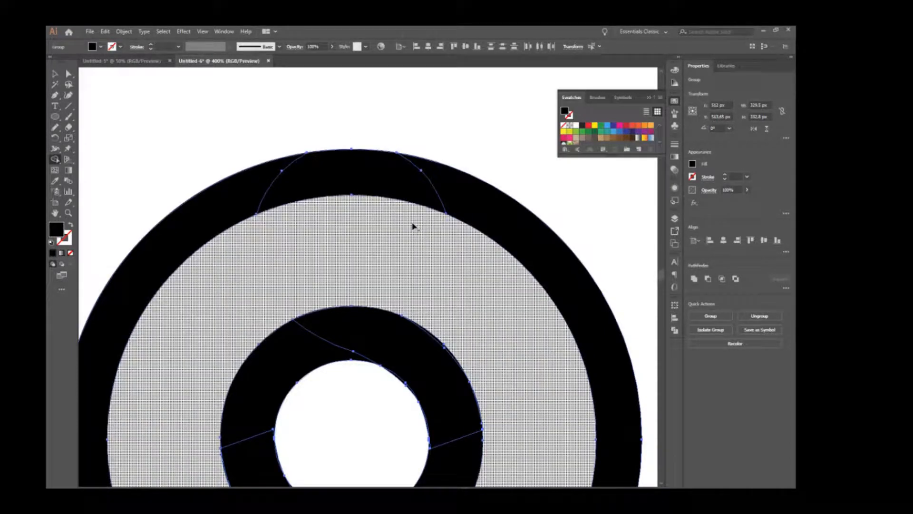
key("ctrl+z")
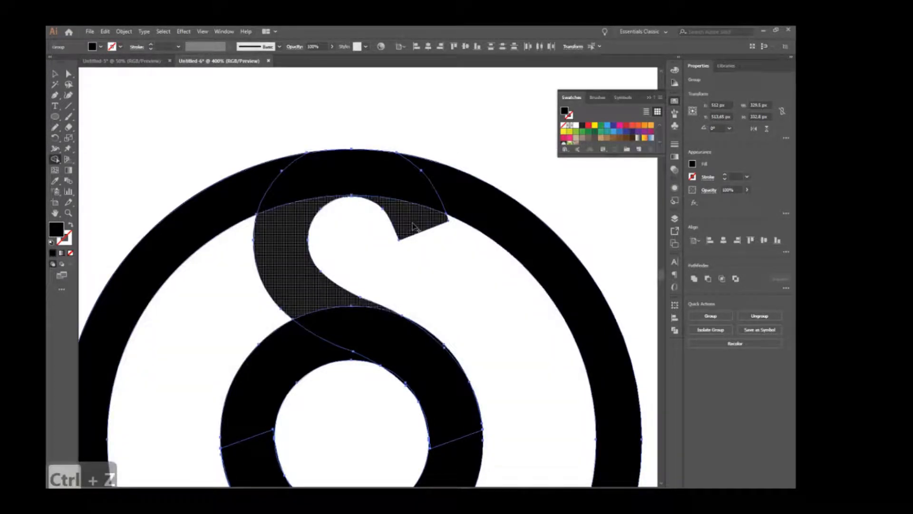
Move the topmost anchor point of the upper S's inner curve up 2 px into the ring.
left_click(68, 74)
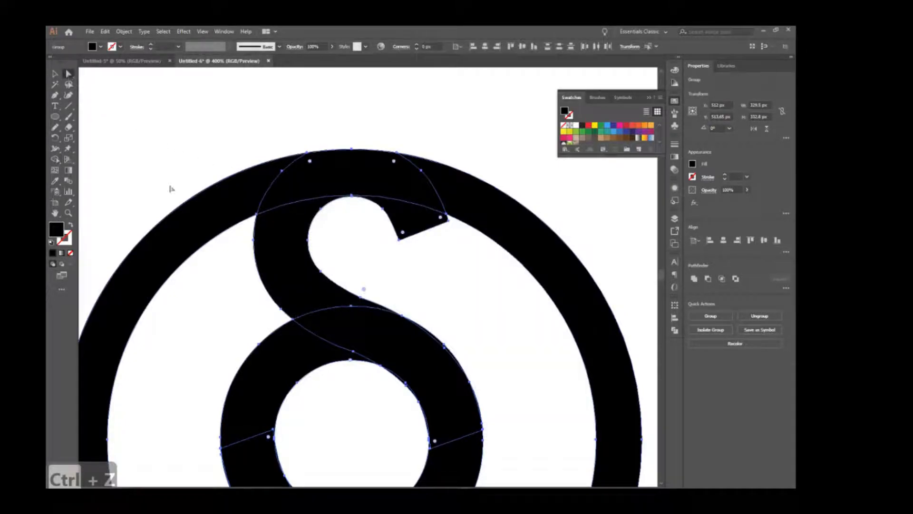
left_click(341, 233)
left_click(352, 195)
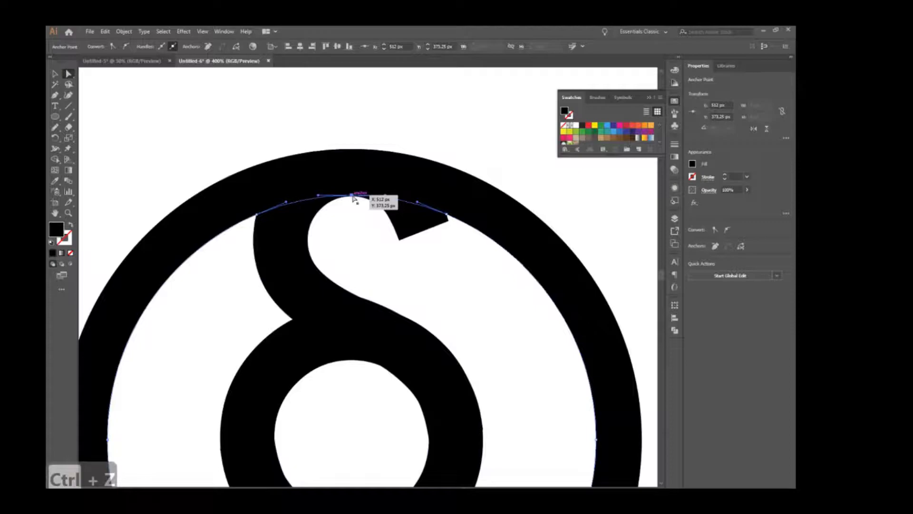
scroll(353, 196, "up", 2)
left_click(351, 197)
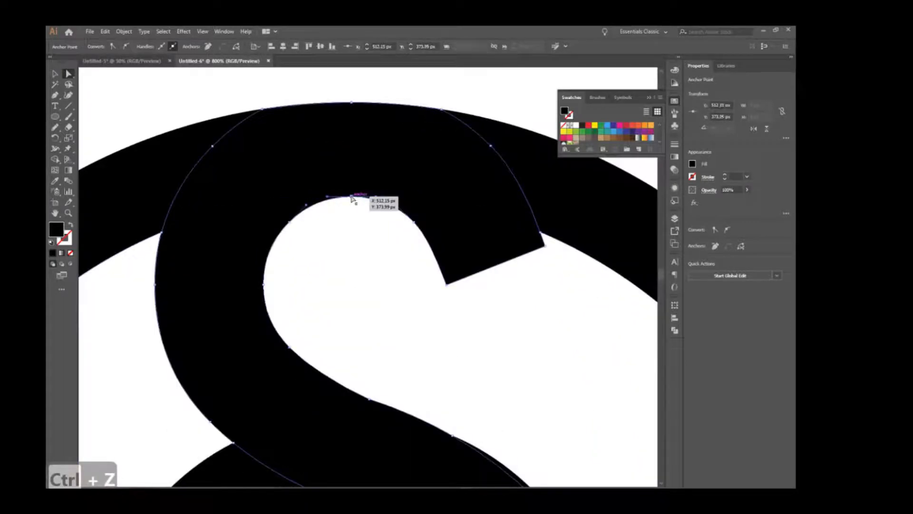
key("Up")
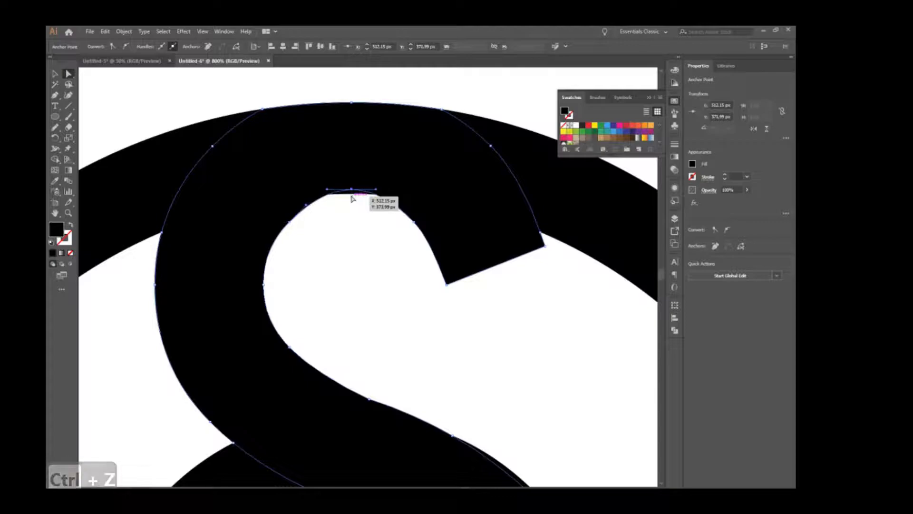
Move the lowest anchor point of the lower S's inner curve down 2 px into the ring.
scroll(353, 199, "down", 3)
scroll(354, 200, "down", 6)
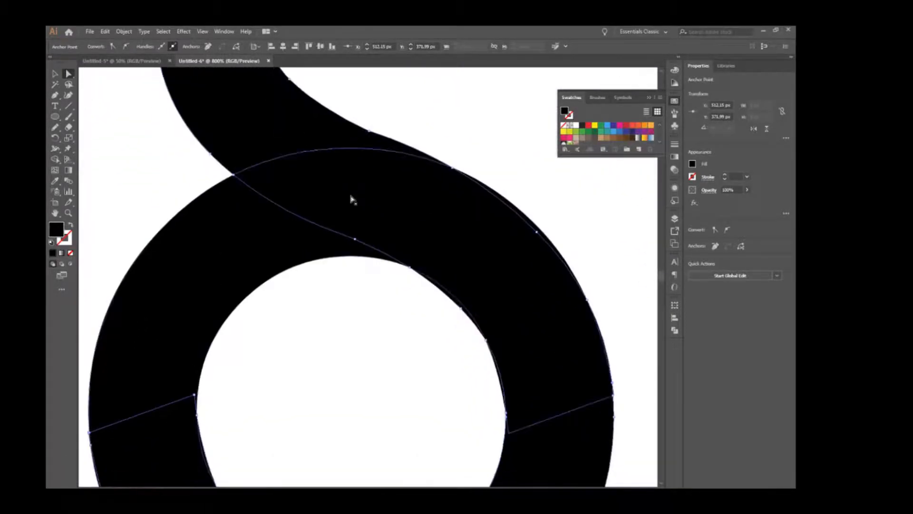
scroll(353, 200, "down", 7)
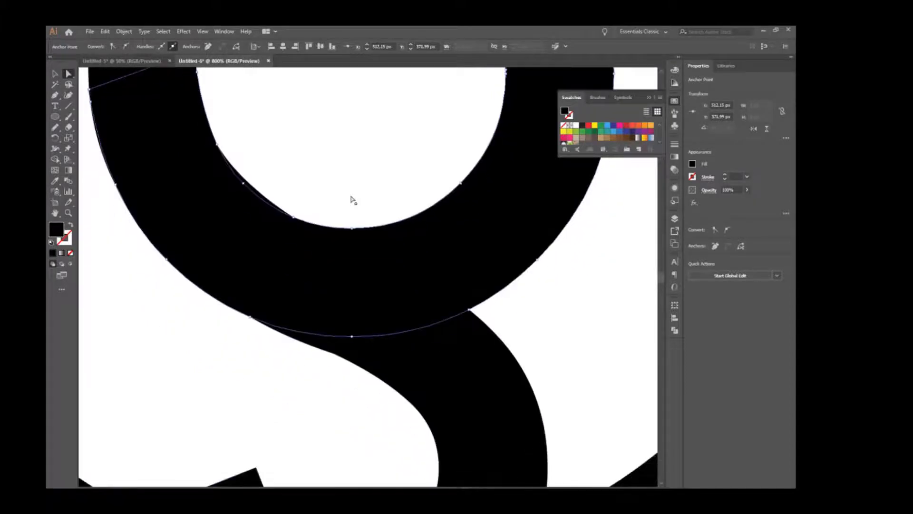
scroll(354, 199, "down", 1)
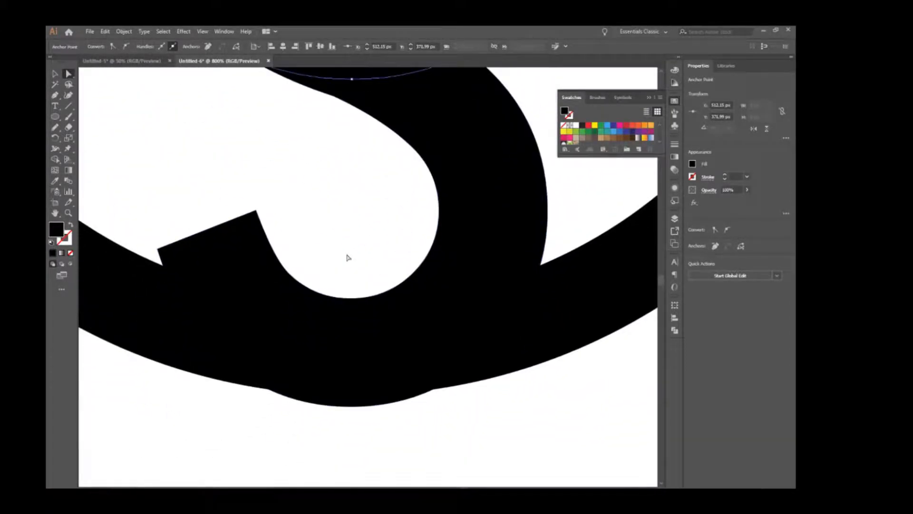
left_click(349, 299)
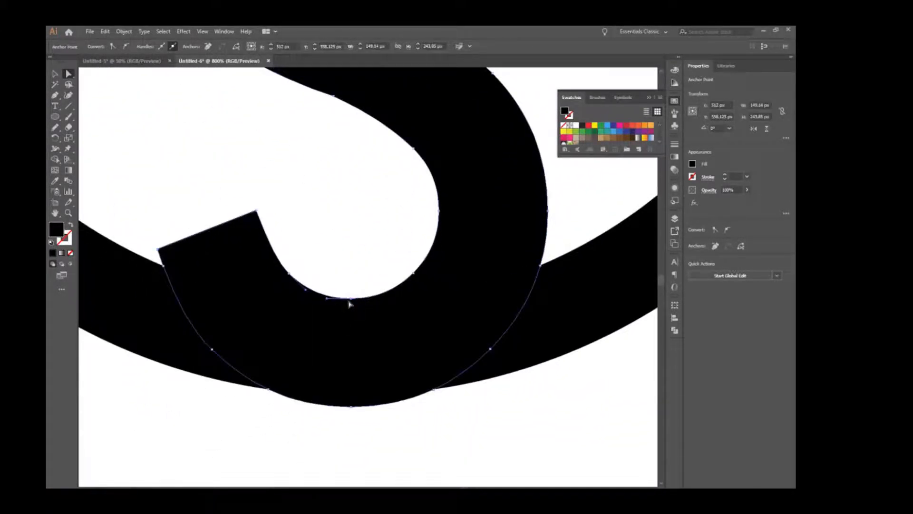
left_click(352, 300)
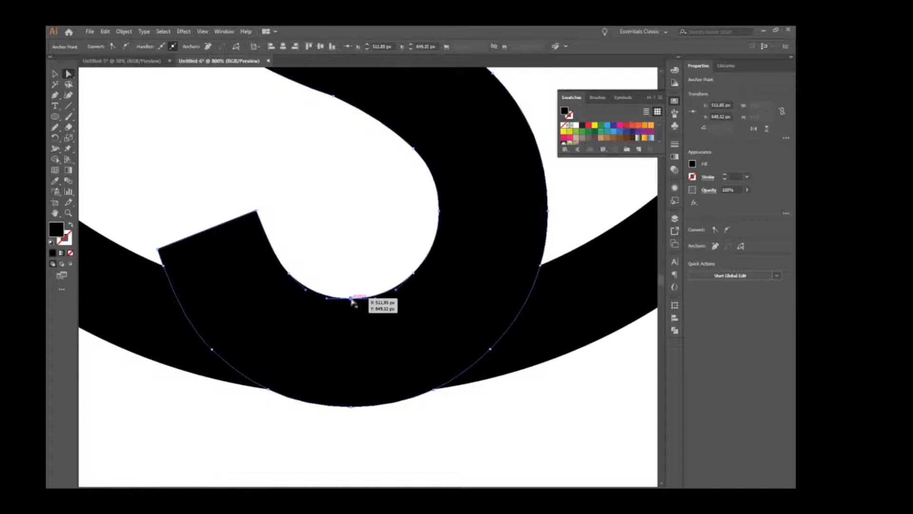
key("Down")
key("Down")
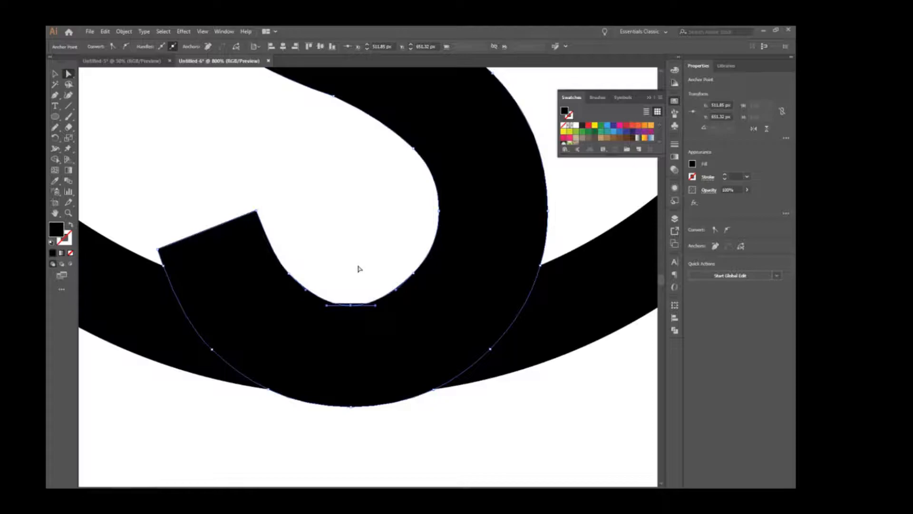
Select all the shapes and use Shape Builder to merge the upper S's stroke with its ring overlap and remove its tip inside the ring.
scroll(360, 270, "down", 4)
scroll(360, 270, "up", 10)
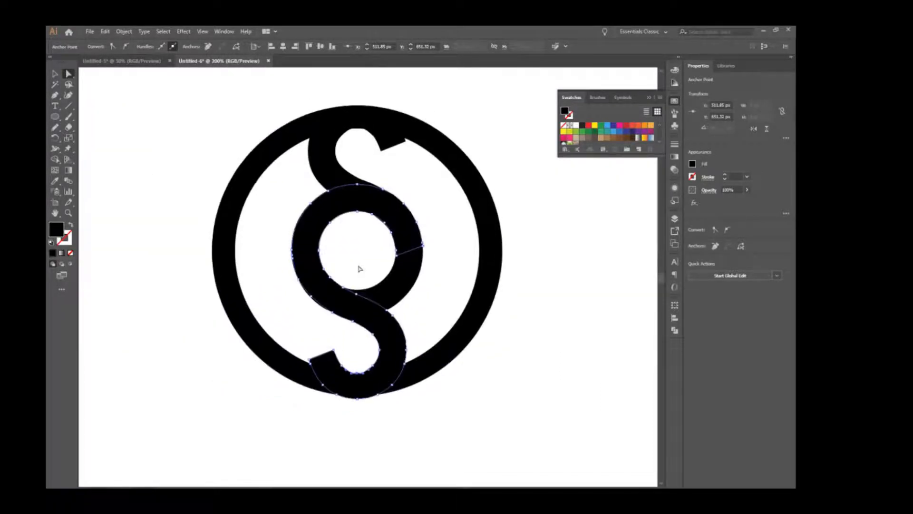
scroll(364, 246, "up", 3)
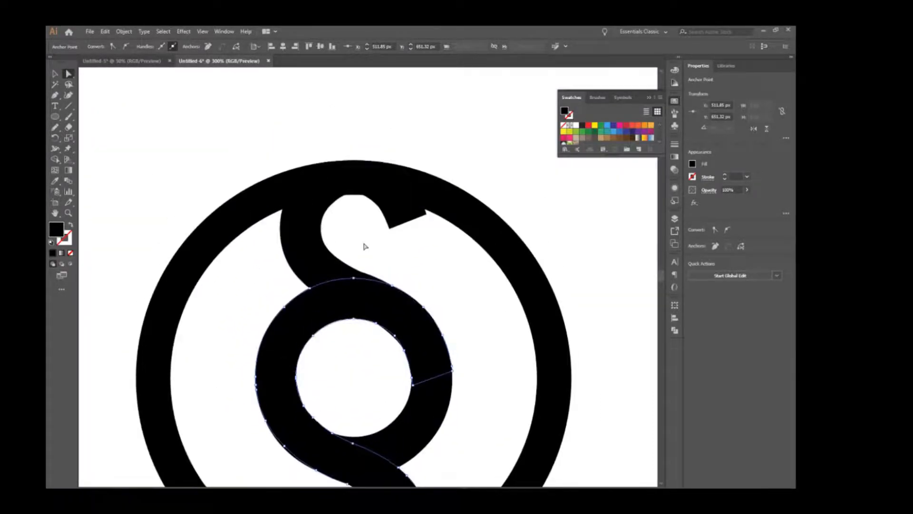
scroll(365, 247, "up", 3)
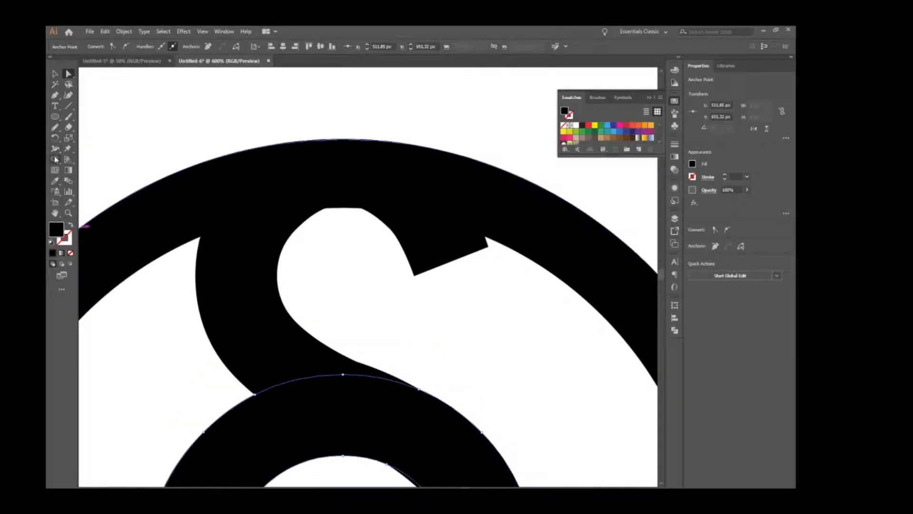
left_click(55, 74)
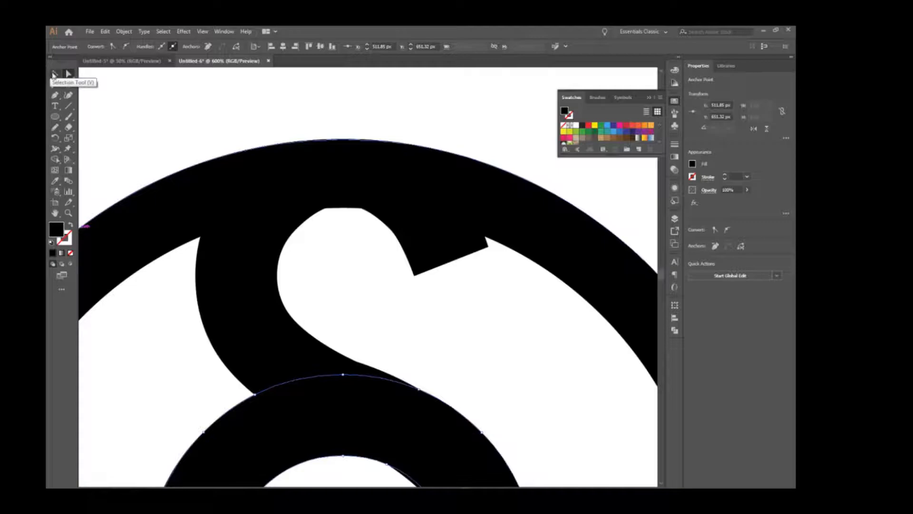
left_click(136, 104)
left_click_drag(127, 101, 648, 486)
scroll(414, 380, "up", 3)
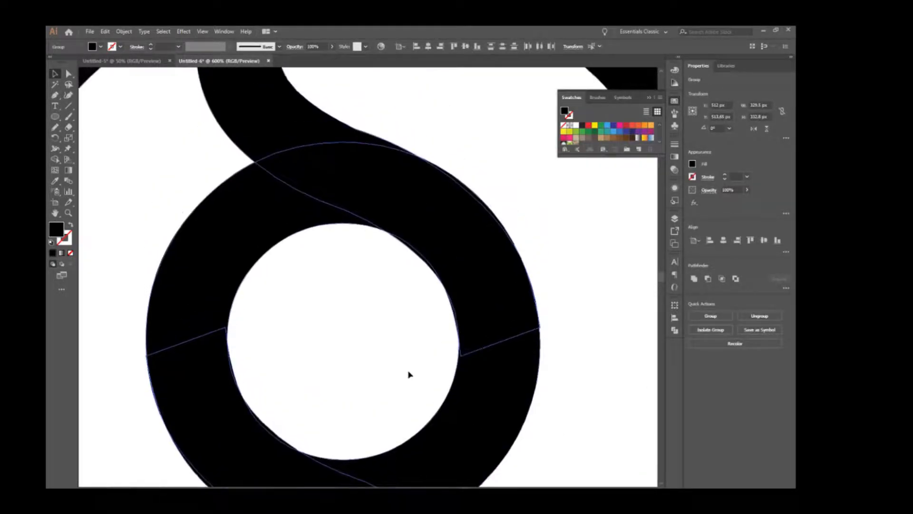
scroll(409, 375, "up", 5)
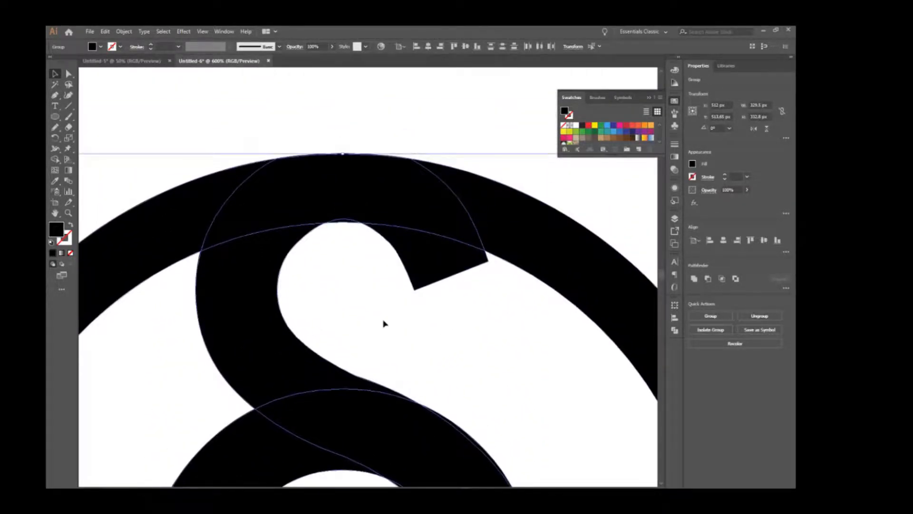
left_click(56, 159)
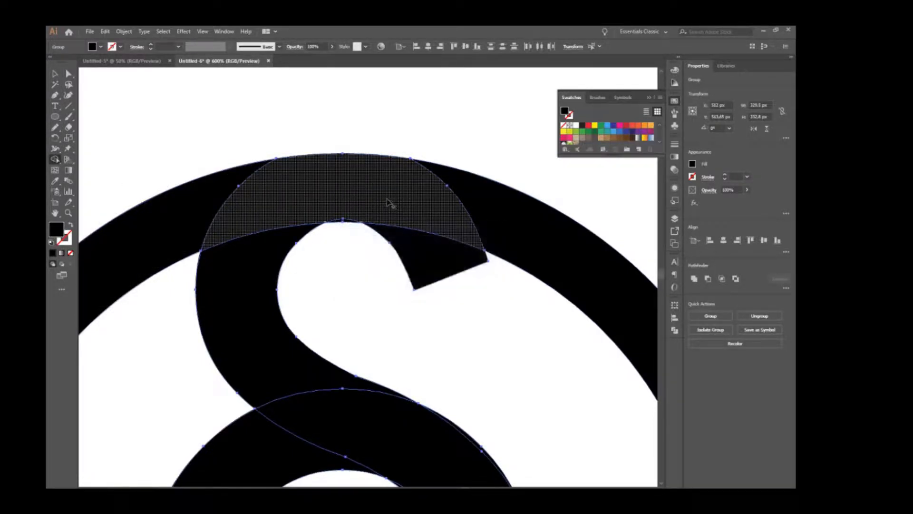
left_click(343, 218)
left_click_drag(294, 204, 258, 252)
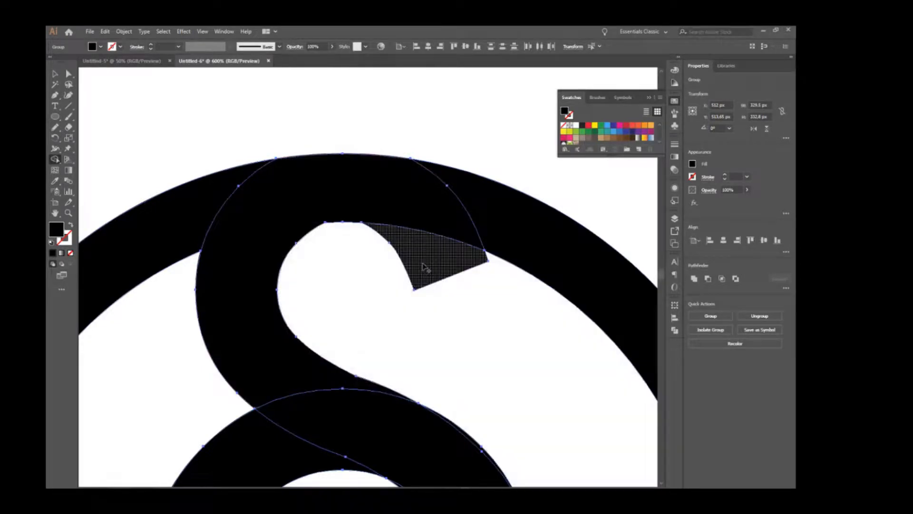
left_click(426, 267)
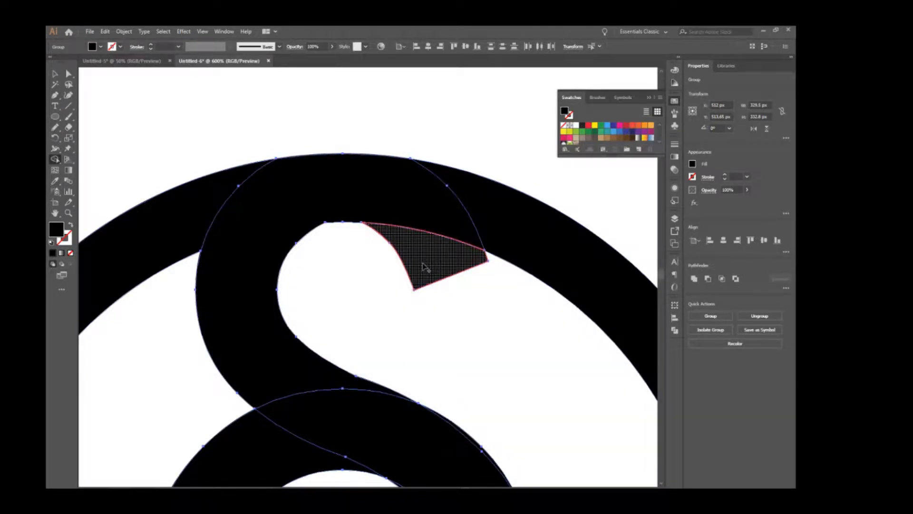
Remove the upper S's leftover tip inside the ring and merge its stroke through the central crossing, including the edge slivers, with Shape Builder.
left_click(426, 268, "alt")
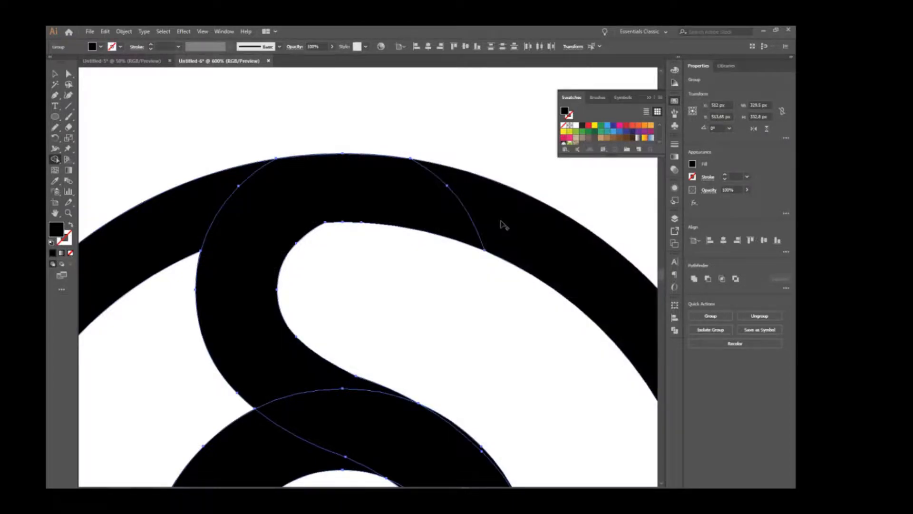
scroll(340, 259, "down", 5)
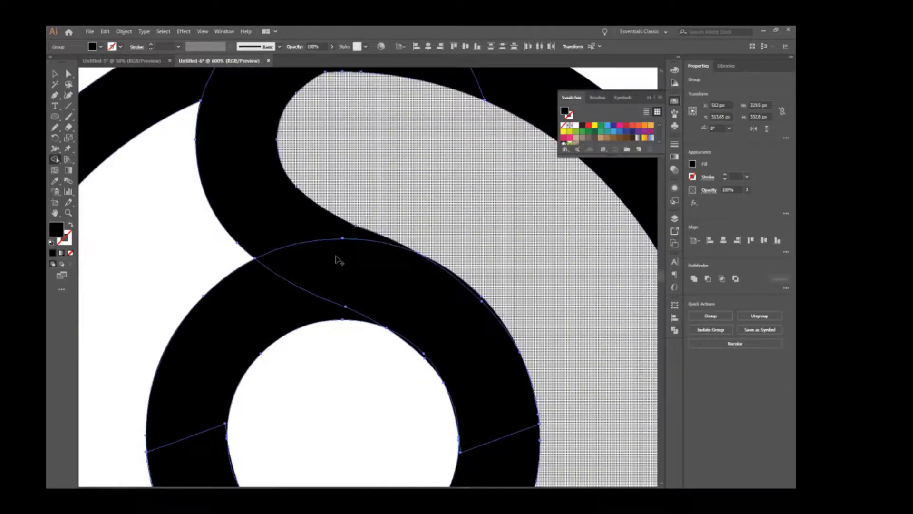
mouse_move(285, 218)
left_mouse_down()
mouse_move(361, 260)
mouse_move(461, 283)
left_mouse_up()
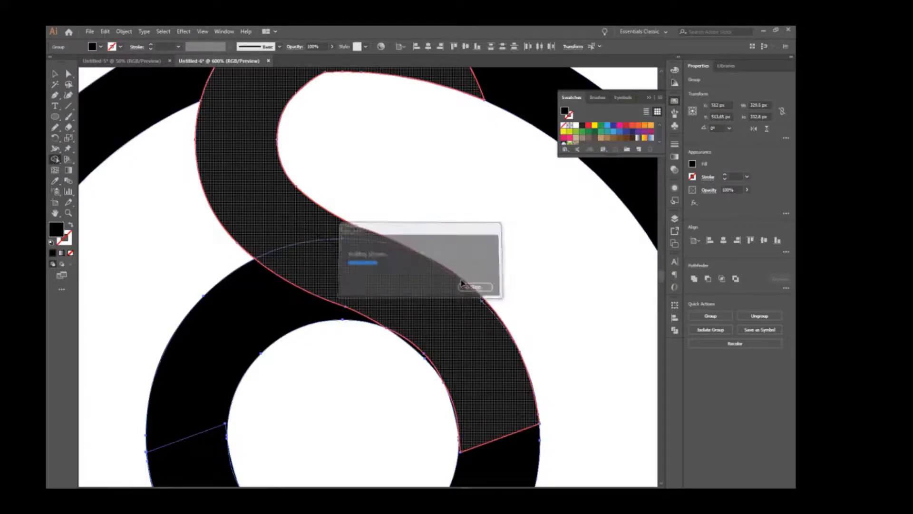
scroll(436, 307, "down", 3)
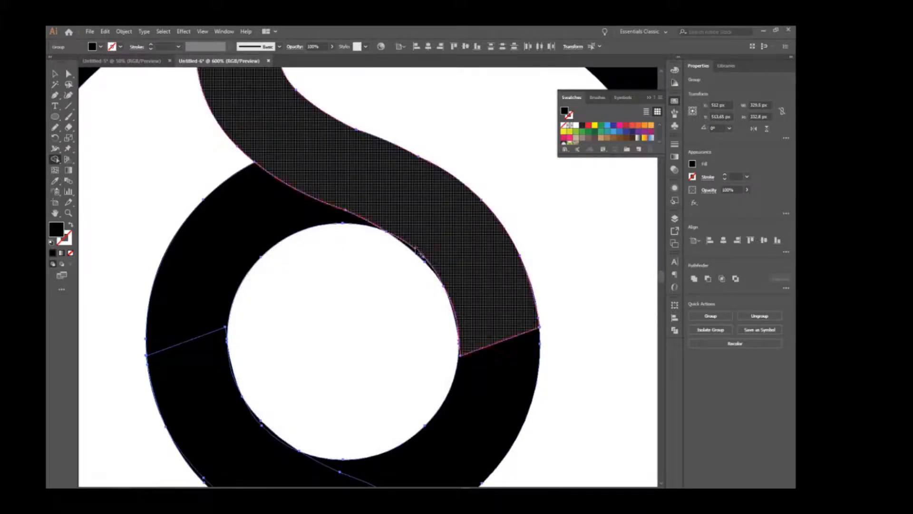
left_click(418, 252)
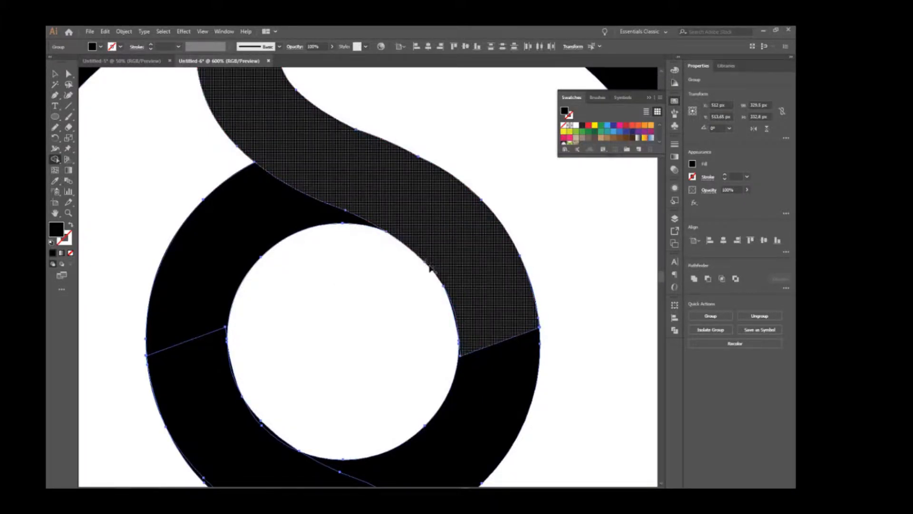
left_click(454, 314)
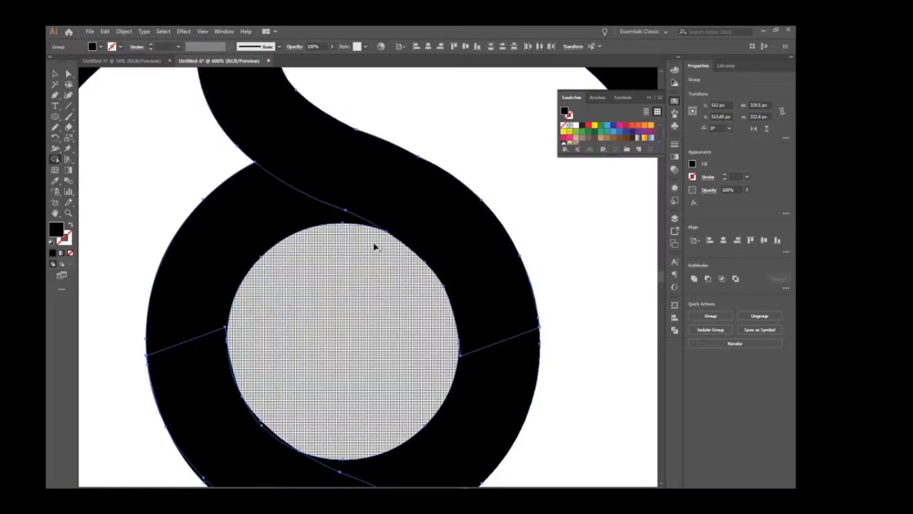
Remove the lower S's sliver outside the ring and its tip inside the ring with Shape Builder.
scroll(375, 245, "down", 3)
scroll(375, 247, "down", 10)
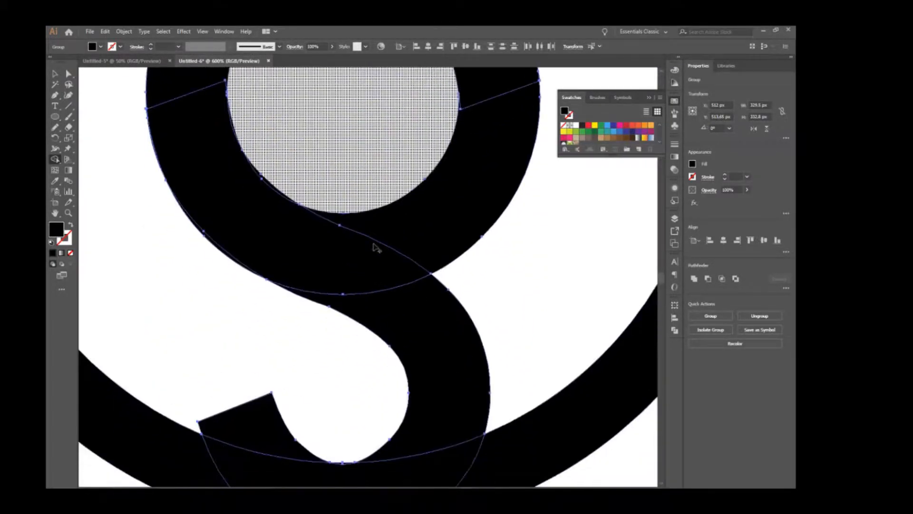
scroll(376, 246, "down", 6)
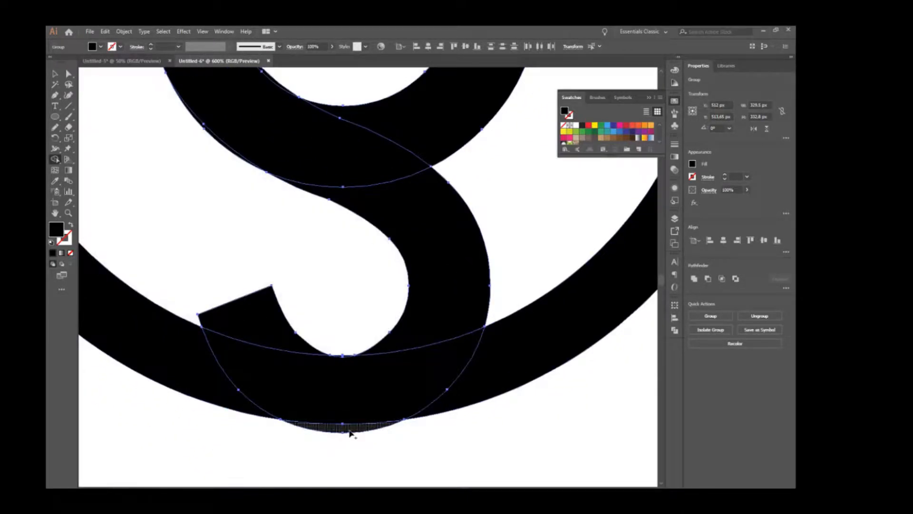
left_click(350, 432, "alt")
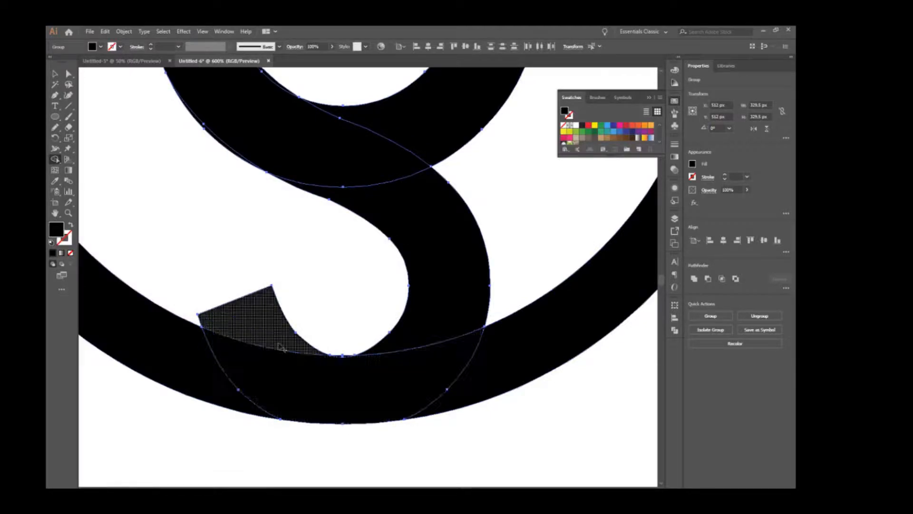
left_click(257, 324, "alt")
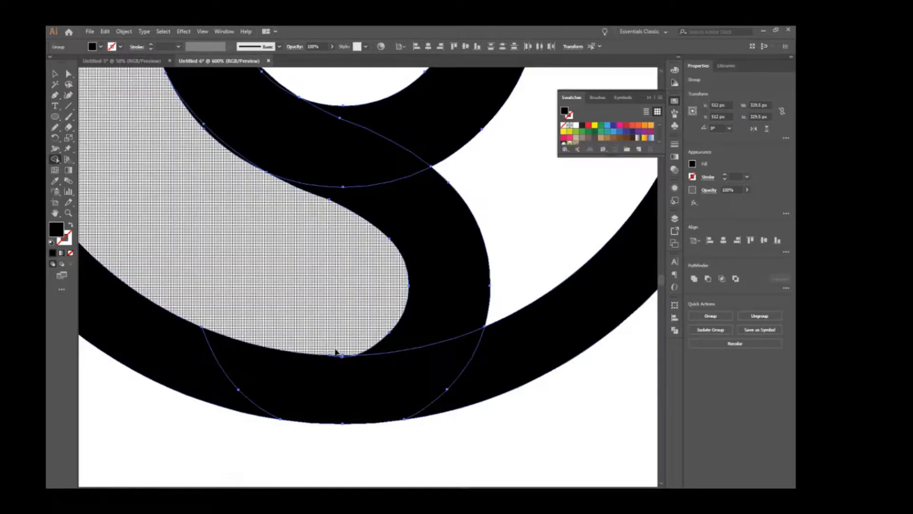
Merge the lower S's stroke with its ring overlap, the central crossing and the thin edge slivers using Shape Builder.
mouse_move(404, 345)
left_mouse_down()
mouse_move(348, 364)
mouse_move(344, 357)
mouse_move(362, 349)
left_mouse_up()
left_click_drag(402, 214, 361, 174)
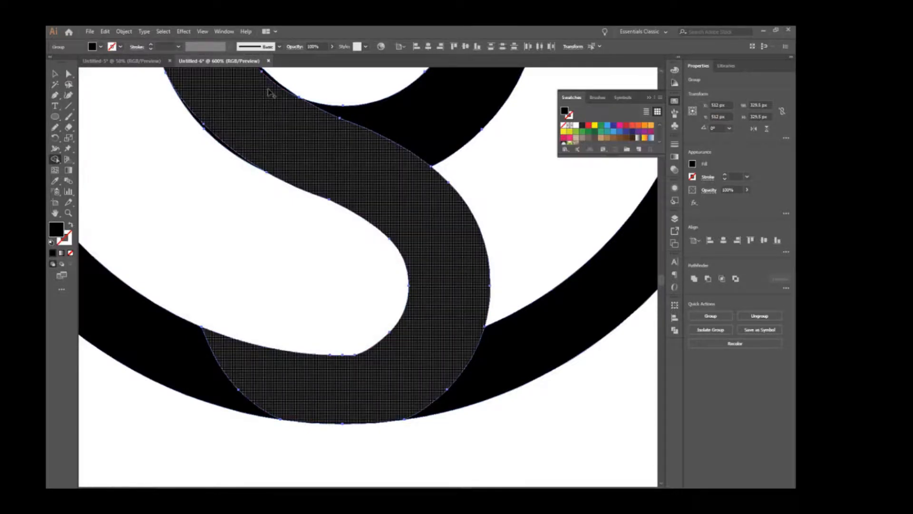
left_click_drag(273, 82, 274, 82)
left_click_drag(217, 127, 214, 137)
scroll(214, 138, "up", 5)
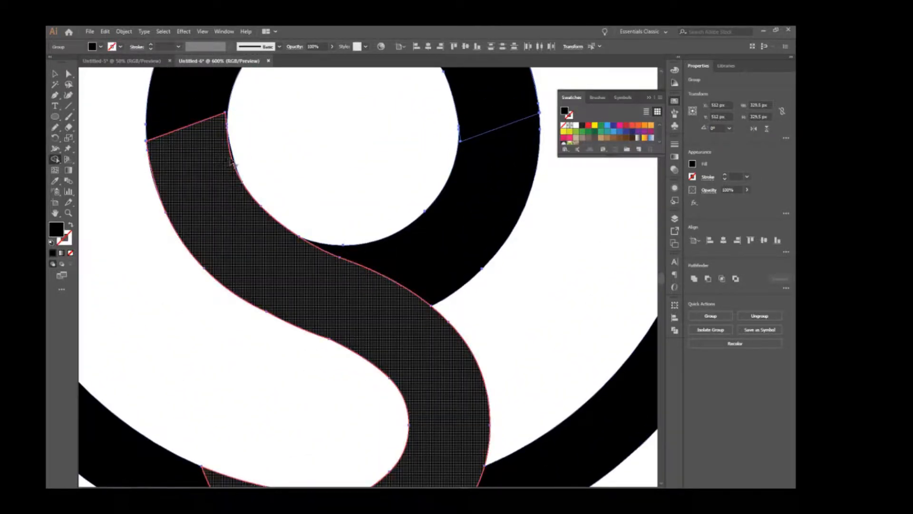
left_click(232, 162)
Ungroup the merged monogram shapes and deselect them.
scroll(236, 203, "down", 2)
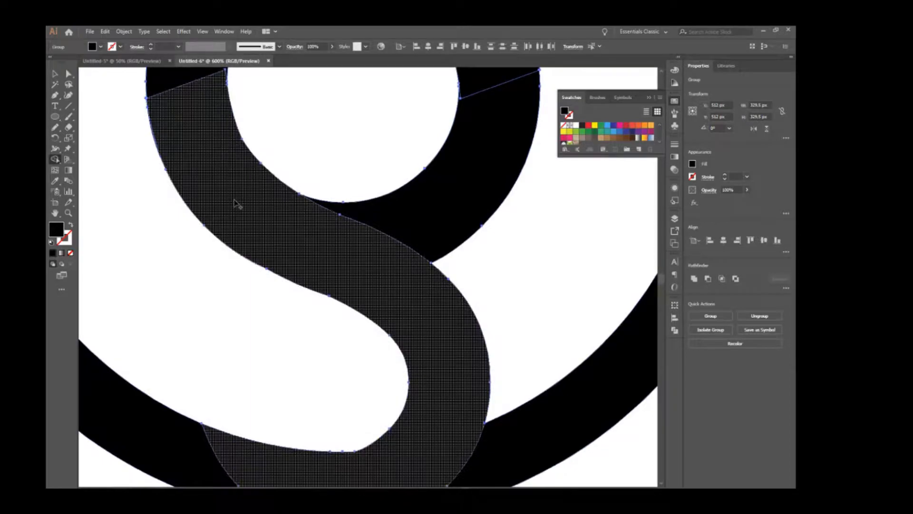
scroll(234, 204, "down", 2)
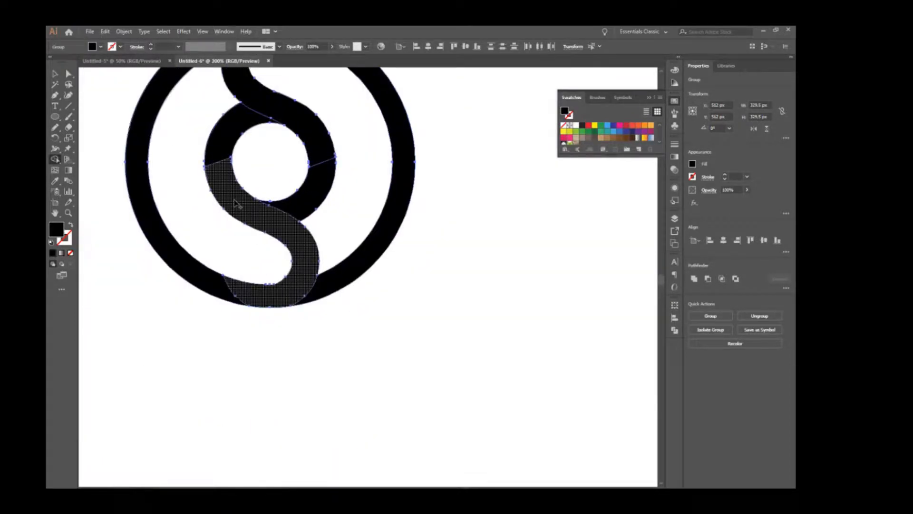
scroll(236, 204, "down", 1)
scroll(236, 204, "up", 3)
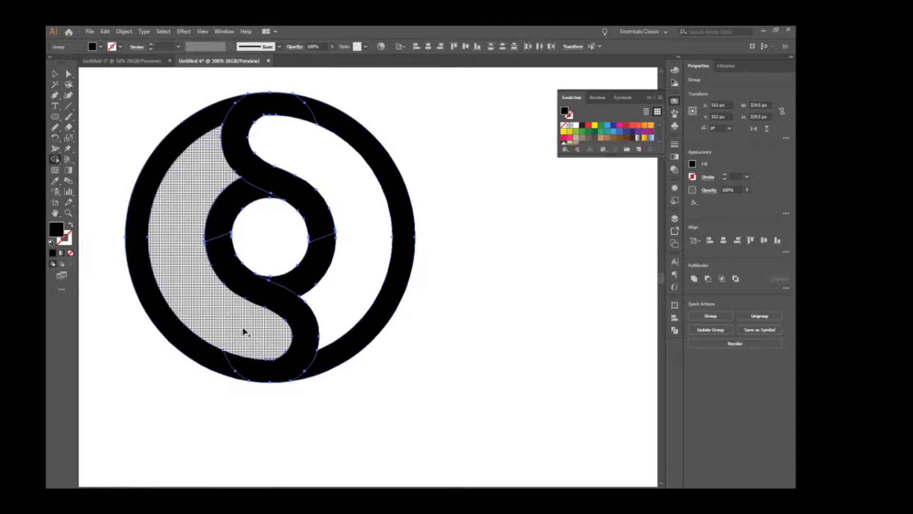
left_click(55, 74)
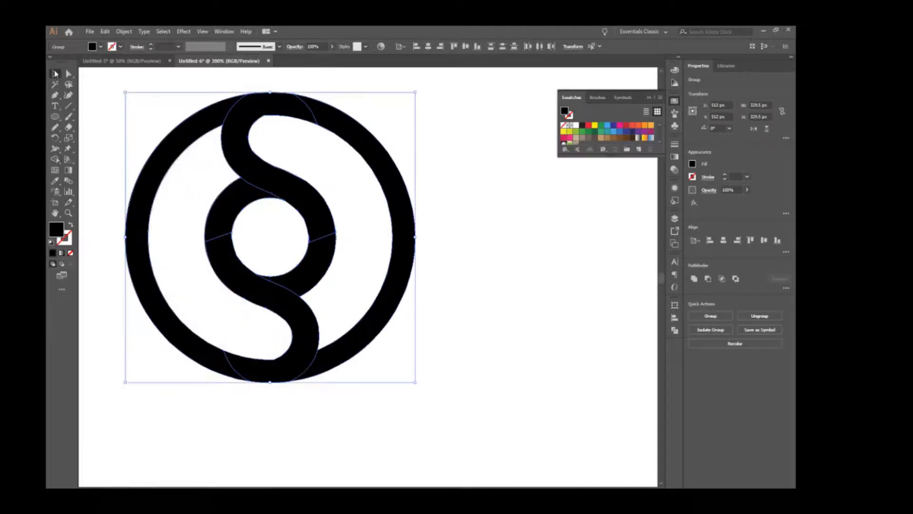
right_click(271, 182)
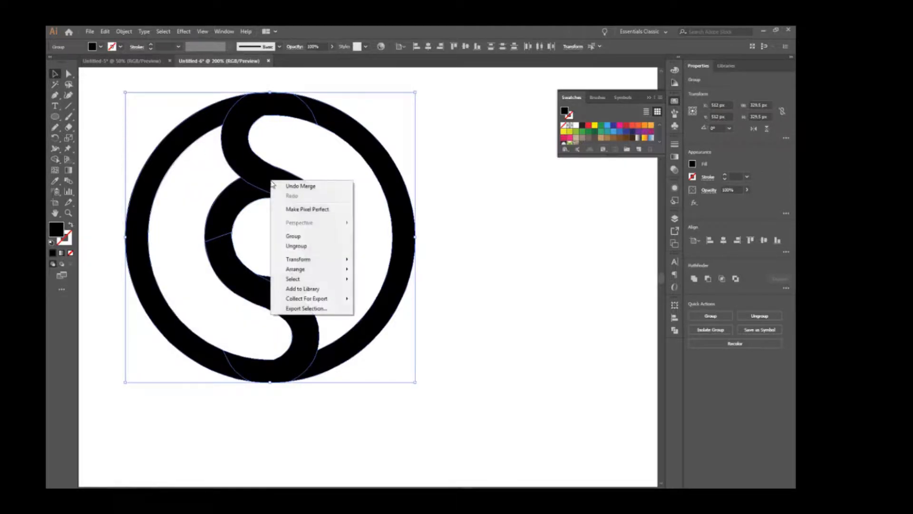
left_click(296, 246)
left_click(308, 173)
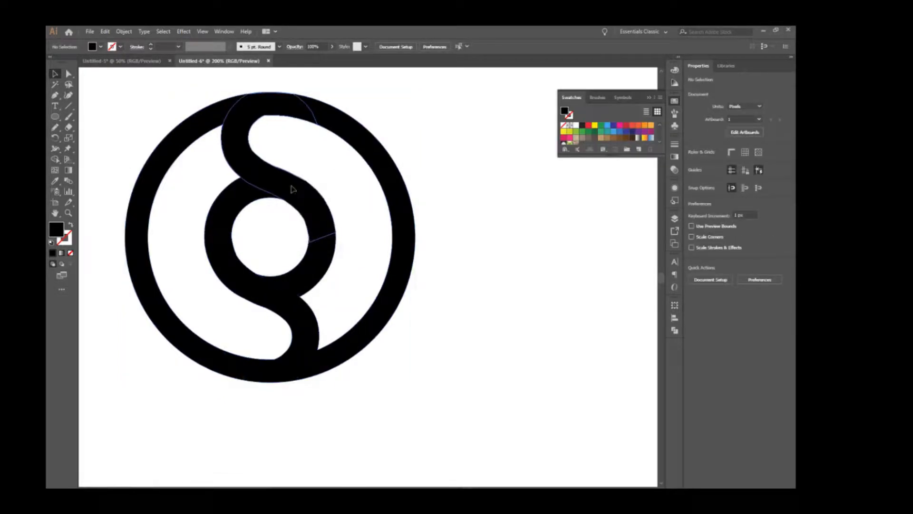
Copy the upper S, paste it in front in the same place, and move the copy 10 px left.
left_click(292, 188)
key("ctrl+c")
key("ctrl+f")
key("Up")
key("Up")
key("Down")
key("Down")
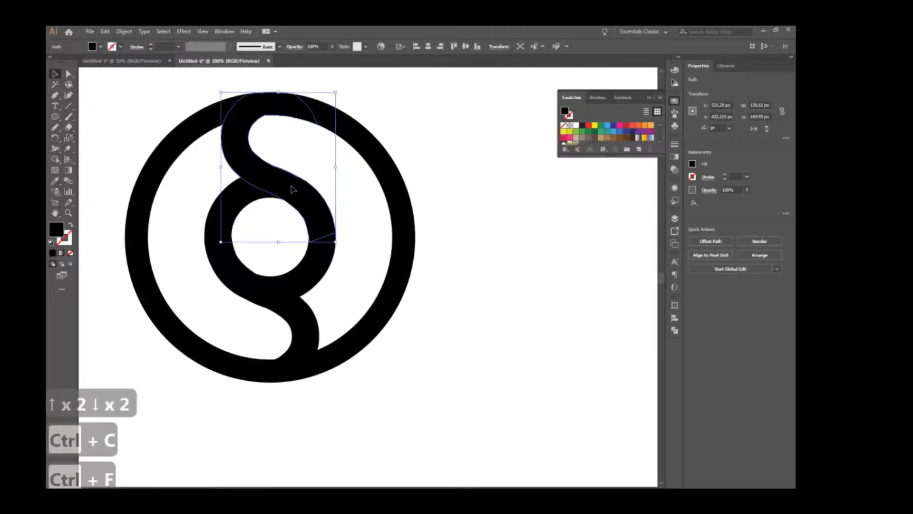
key("shift+Left")
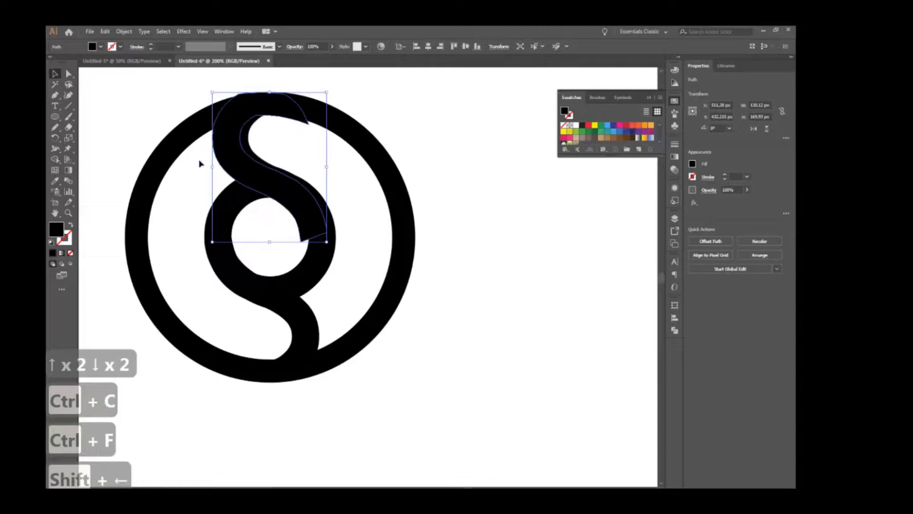
Bring the shifted upper S copy to the front and subtract it from the left ring section with Minus Front.
left_click(190, 147)
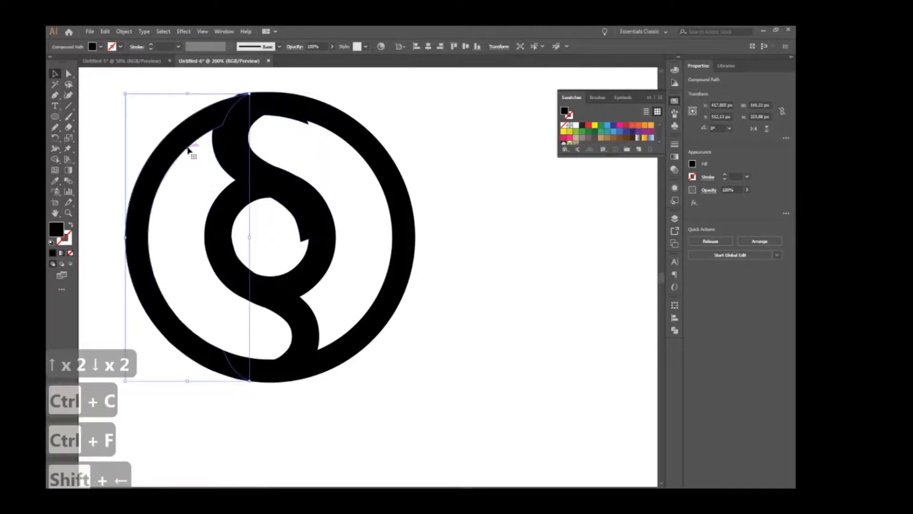
left_click(230, 155)
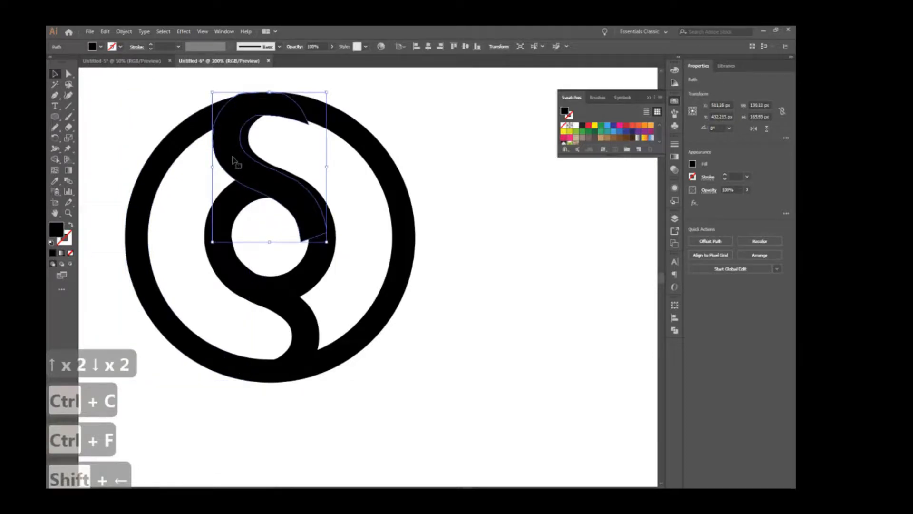
key("ctrl+bracketright")
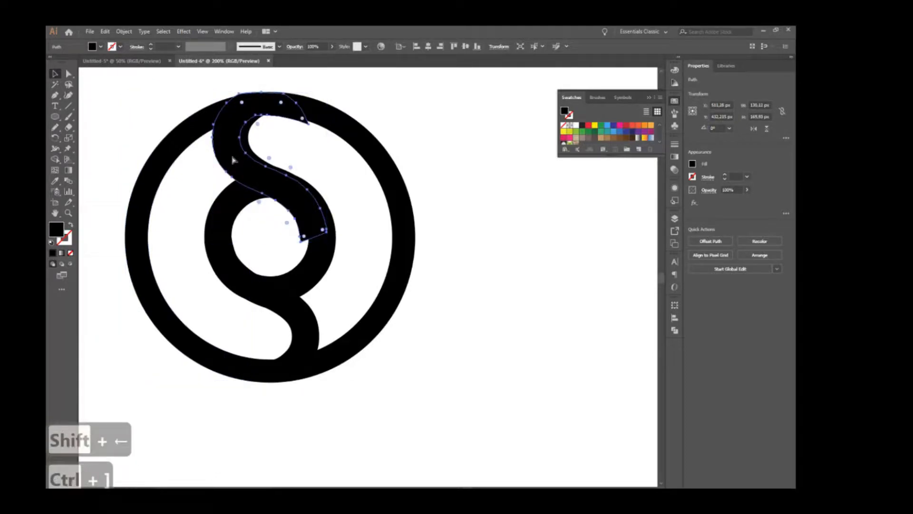
key("ctrl+shift+bracketright")
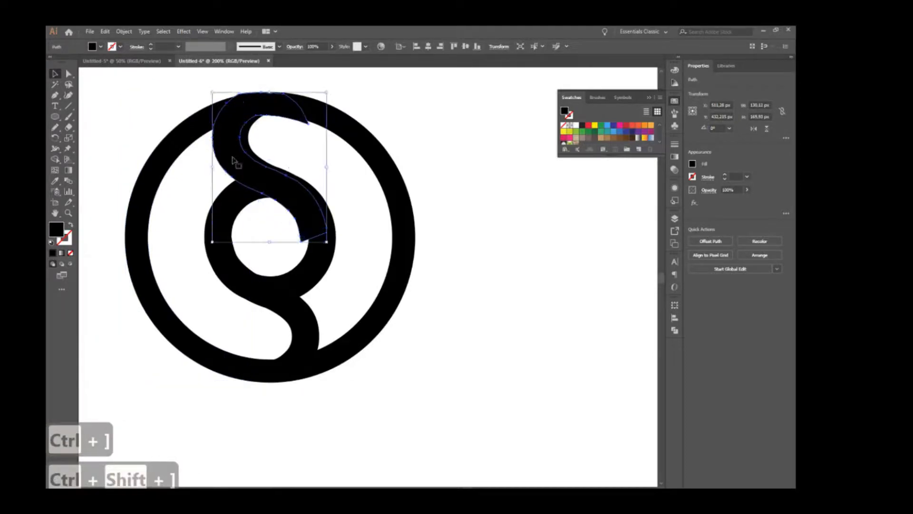
left_click(204, 127, "shift")
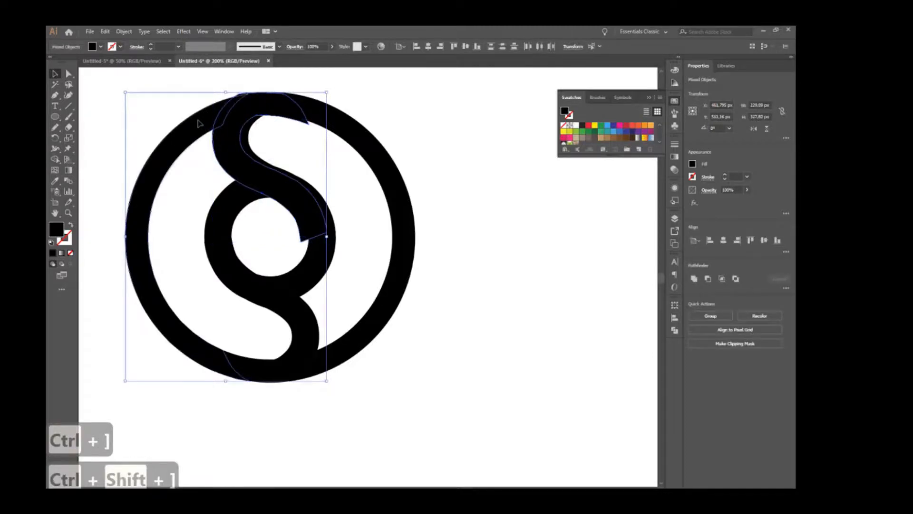
left_click(675, 329)
left_click(587, 326)
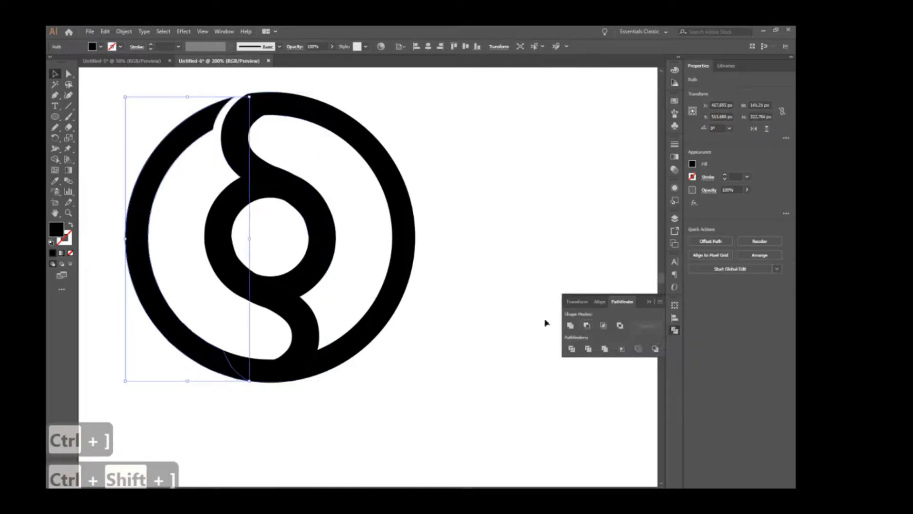
Bring the lower S to the front, paste a copy of it in place, and move the copy 10 px right.
left_click(327, 314)
left_click(313, 333)
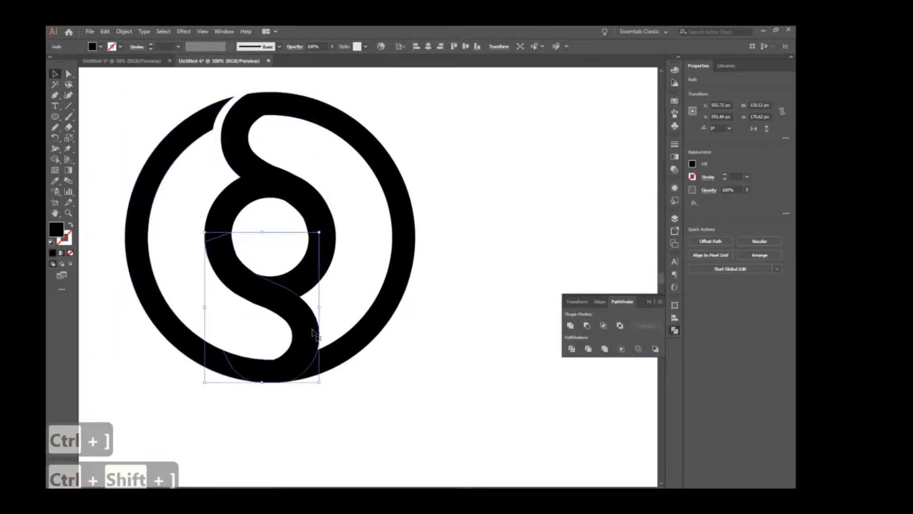
key("a")
key("ctrl+shift+bracketright")
key("v")
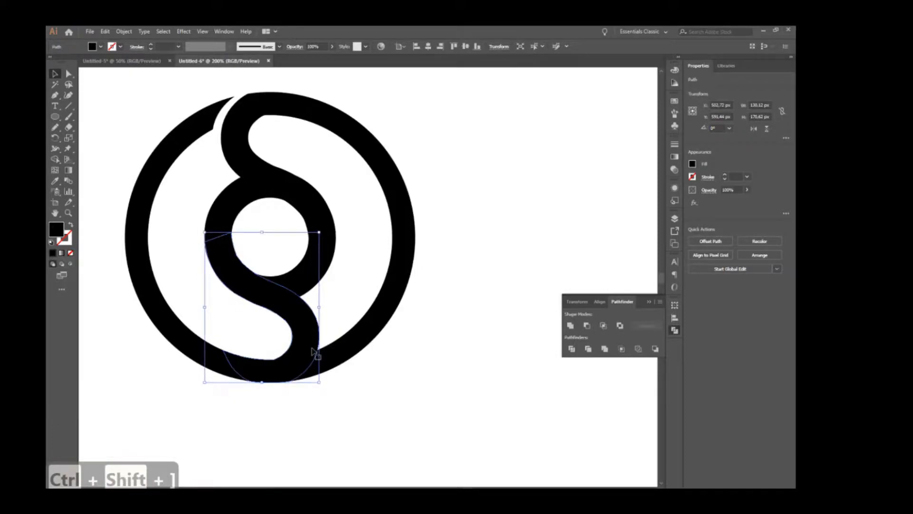
key("ctrl+c")
key("ctrl+f")
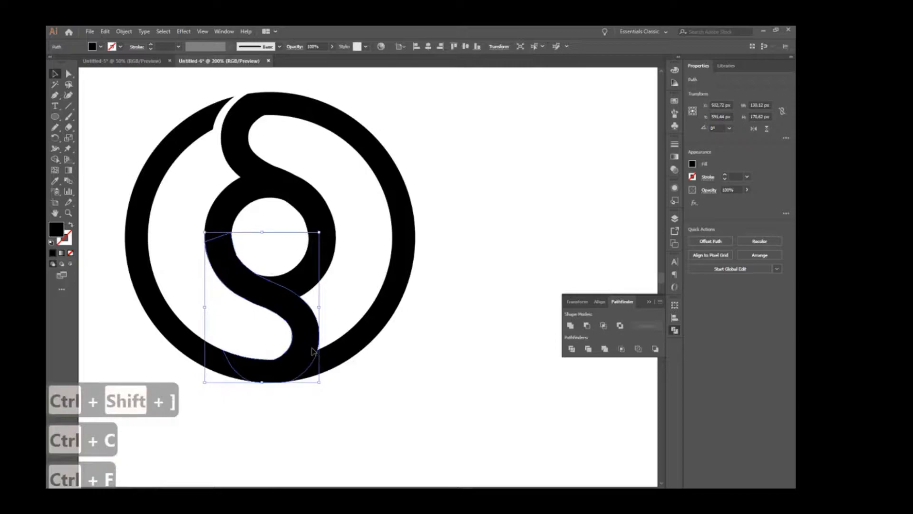
key("shift+Right")
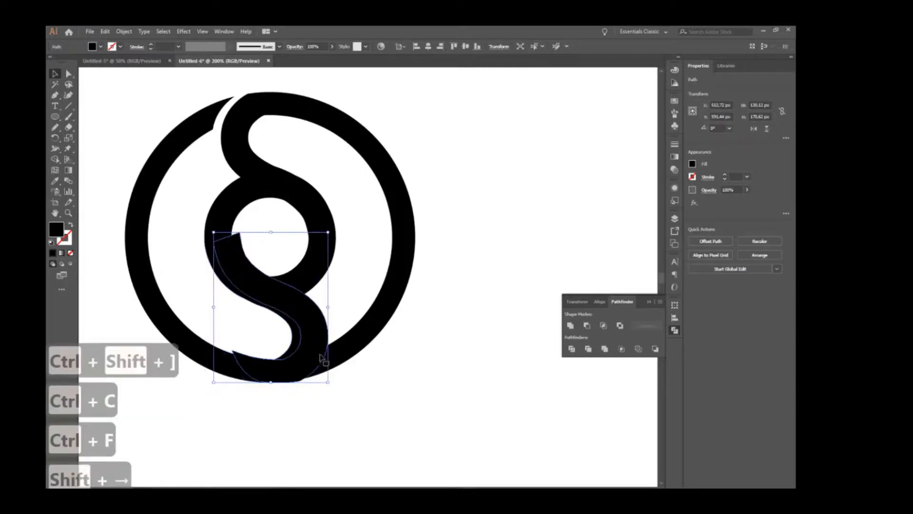
Subtract the shifted lower S copy from the right ring section with Minus Front, then deselect and collapse the Pathfinder options.
left_click(350, 354, "shift")
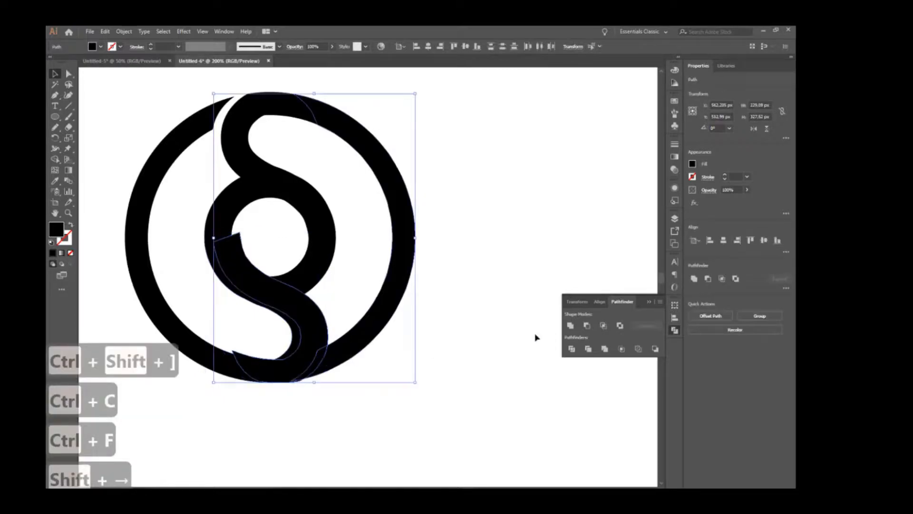
left_click(587, 327)
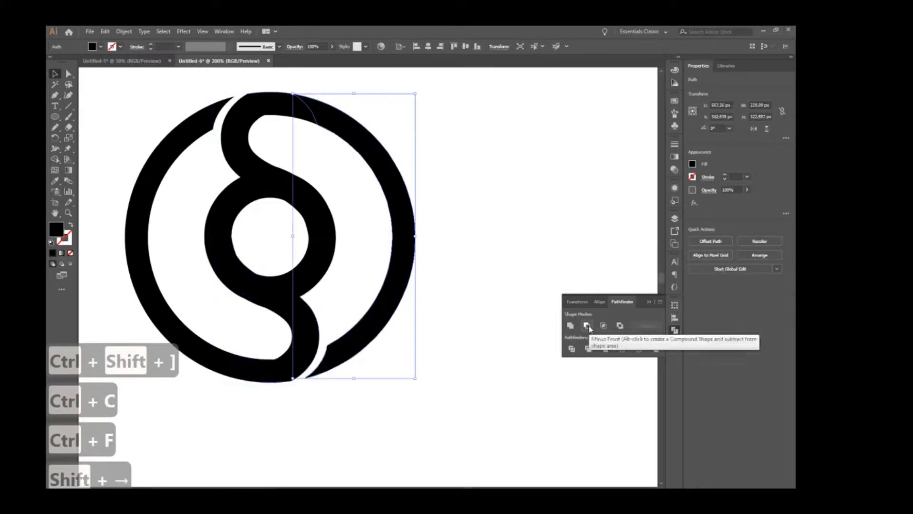
left_click(472, 356)
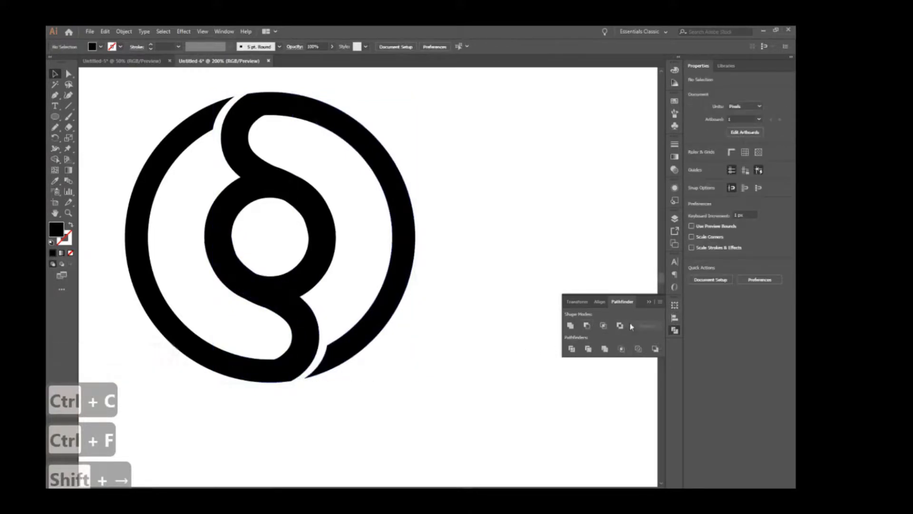
left_click(649, 302)
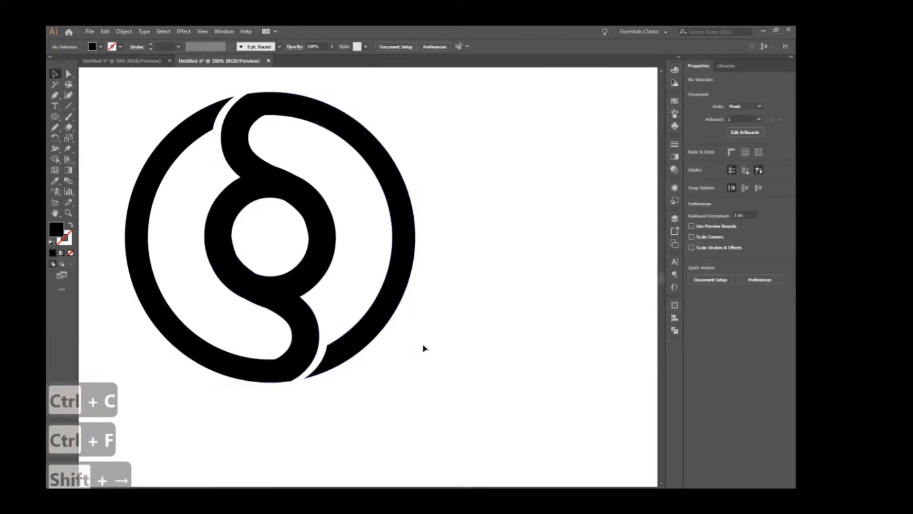
Paste a copy of the upper S in front in the same place and shift it 10 px left over the central ring.
left_click(229, 213)
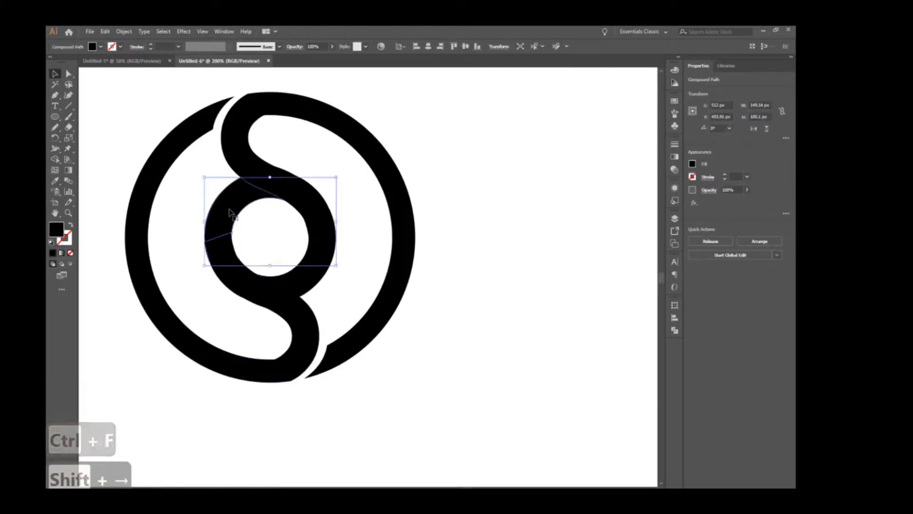
left_click(316, 219)
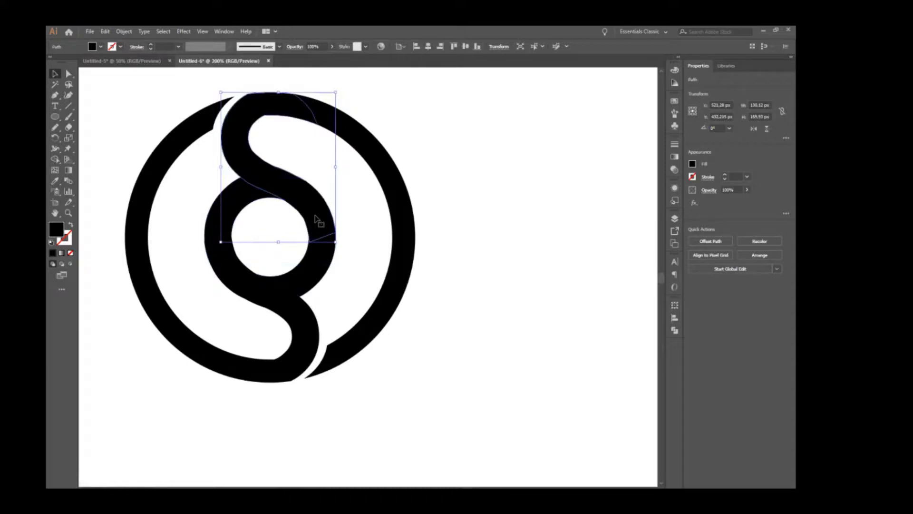
key("ctrl+c")
key("ctrl+f")
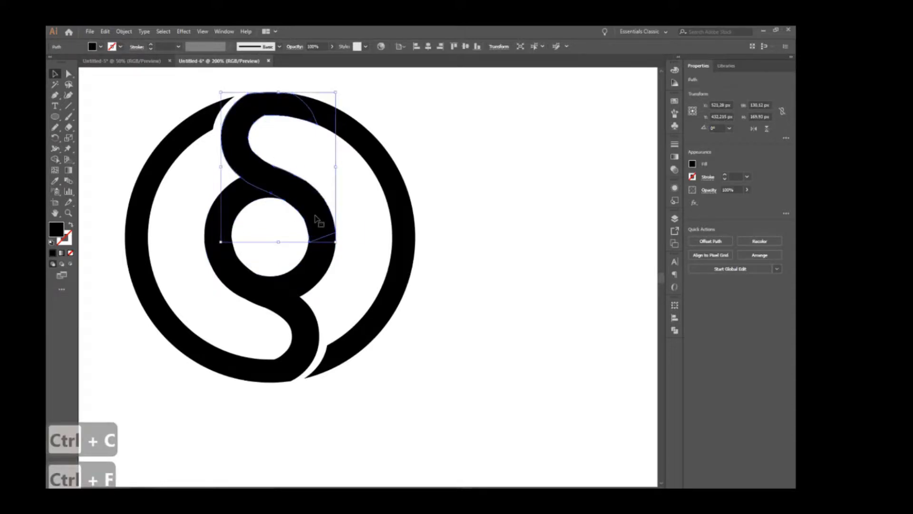
key("shift+Left")
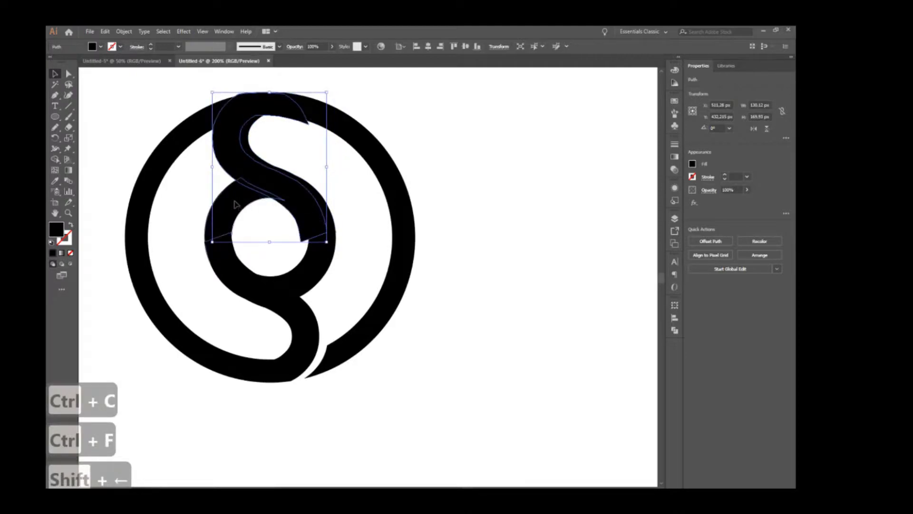
Subtract the shifted upper S copy from the upper-left section of the central ring with Minus Front.
left_click(233, 201, "shift")
left_click(674, 330)
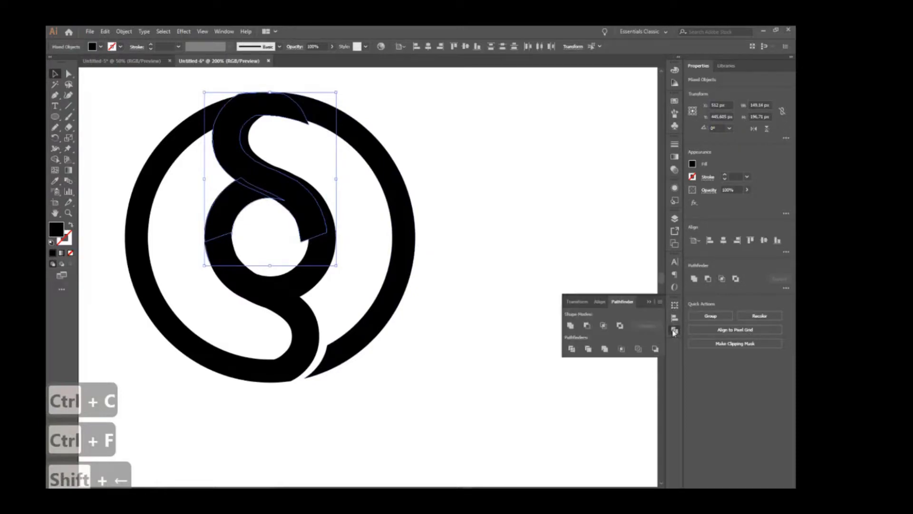
left_click(571, 348)
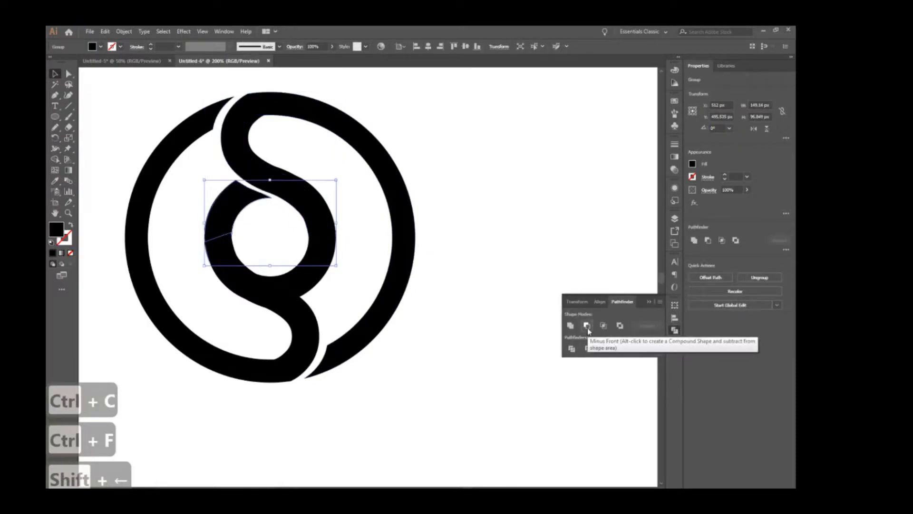
Paste a copy of the lower S in place, shift it 10 px right, and subtract it from the central ring's lower-right section with Minus Front.
left_click(276, 294)
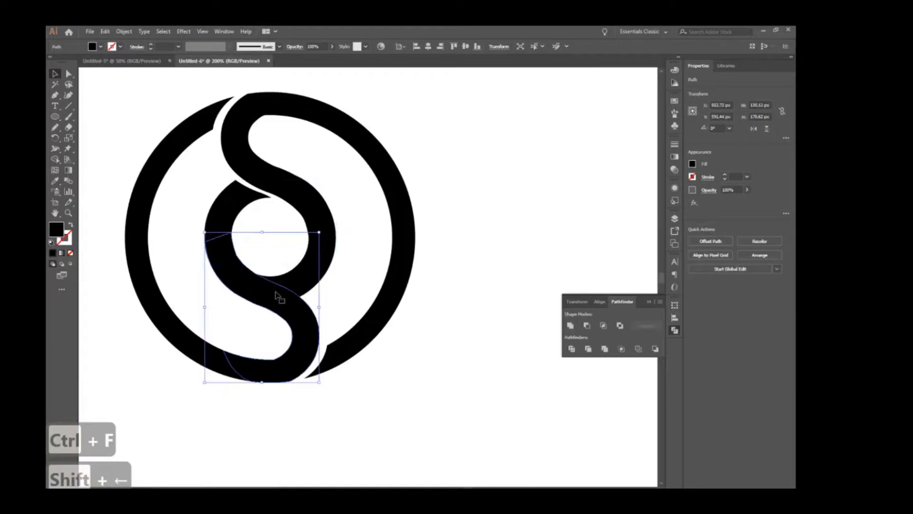
key("ctrl+c")
key("ctrl+f")
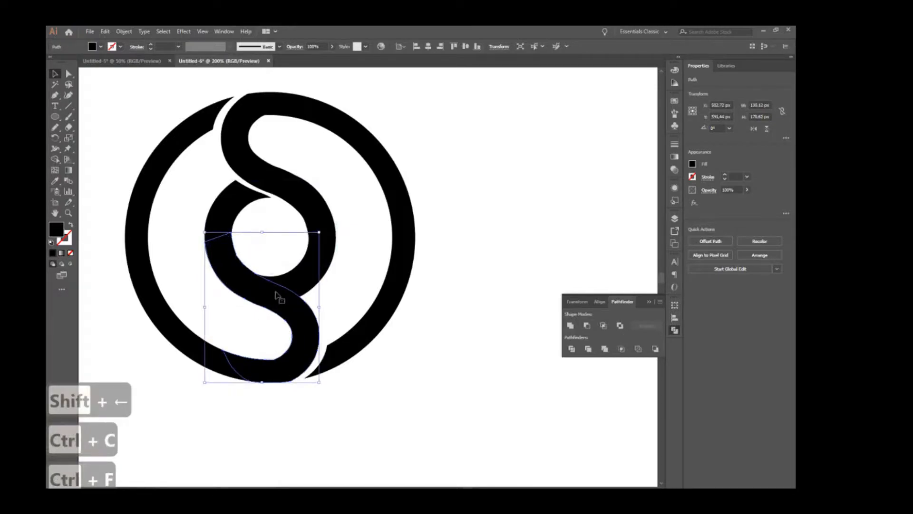
key("shift+Right")
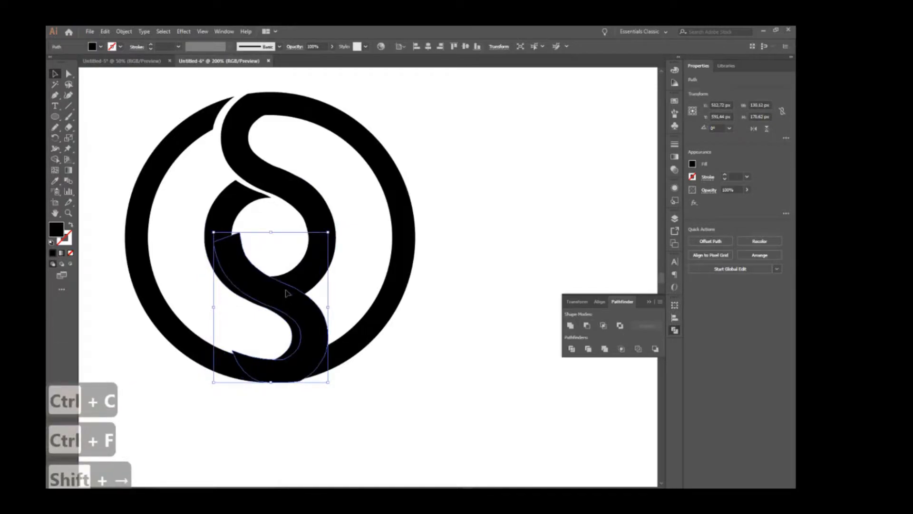
left_click(335, 290, "shift")
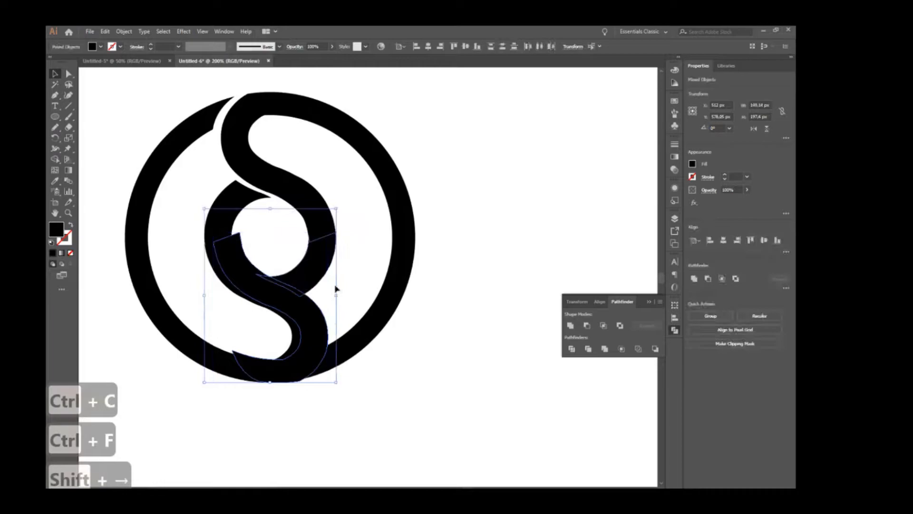
left_click(587, 326)
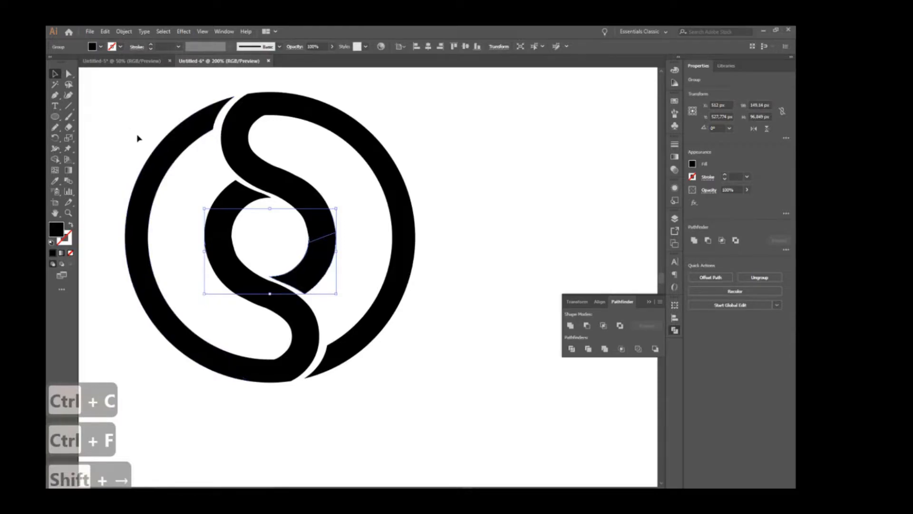
Unite all the logo pieces with Pathfinder and turn the result into a compound path.
left_click_drag(108, 107, 433, 381)
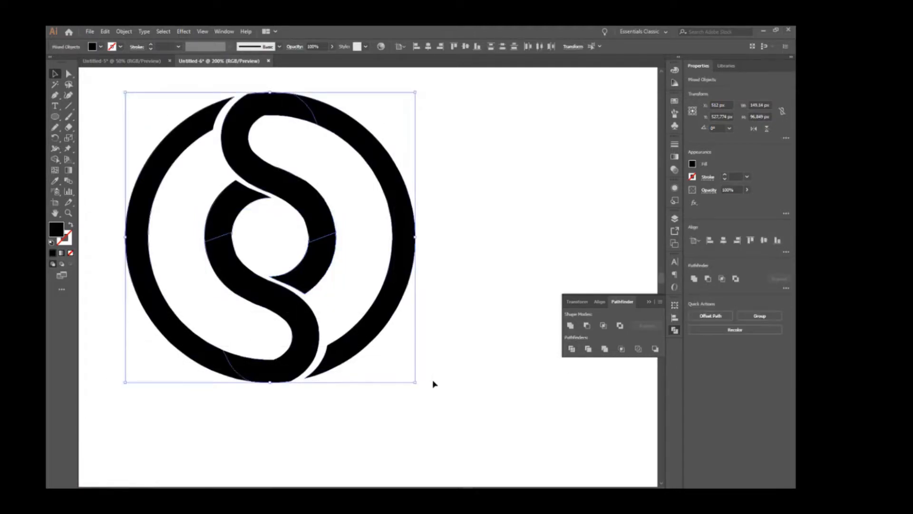
left_click(570, 325)
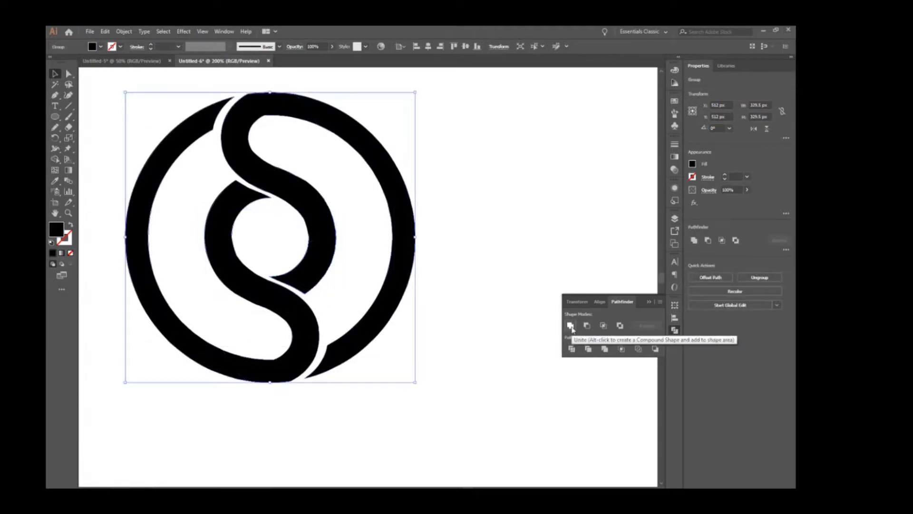
key("ctrl+8")
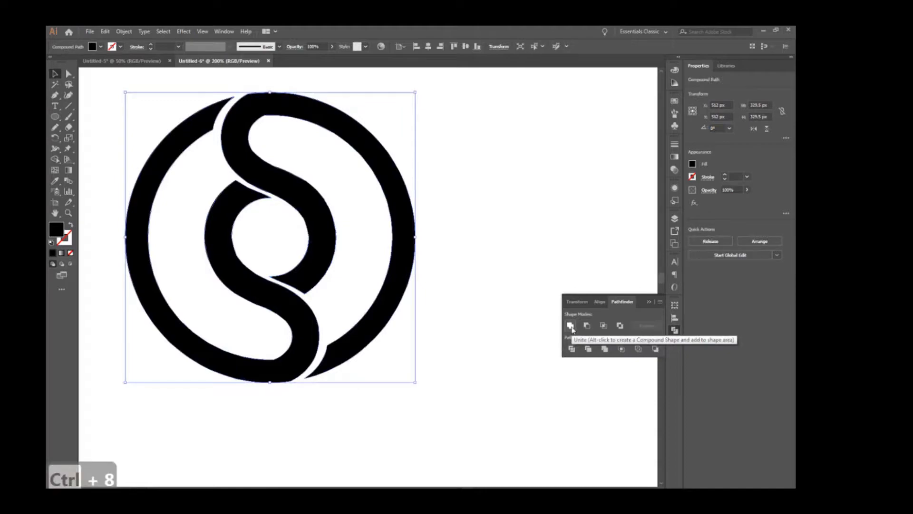
left_click(650, 302)
Scale the logo down to about 247 px wide, move it above the artboard's middle, and centre it horizontally.
scroll(347, 320, "down", 3)
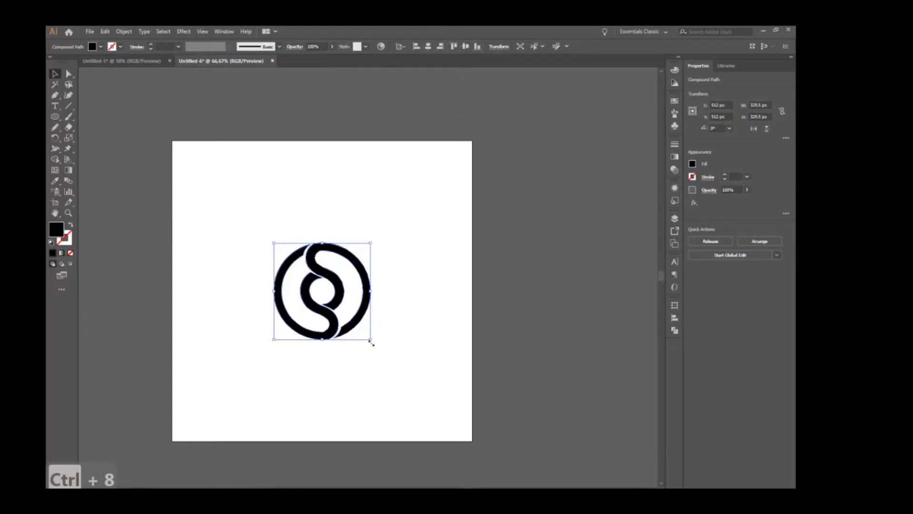
left_click_drag(372, 341, 328, 294)
left_click(428, 46)
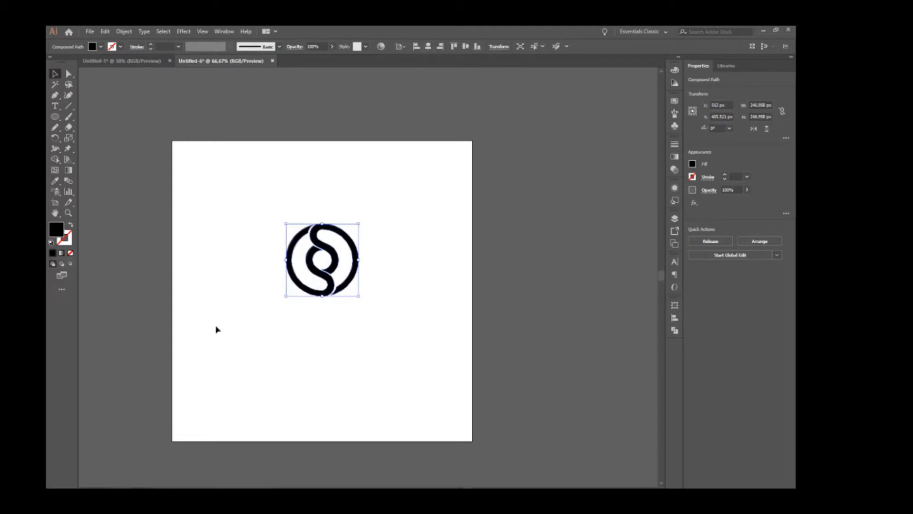
Add a point text object reading STYLELIFE below the logo with the Type tool.
left_click(54, 106)
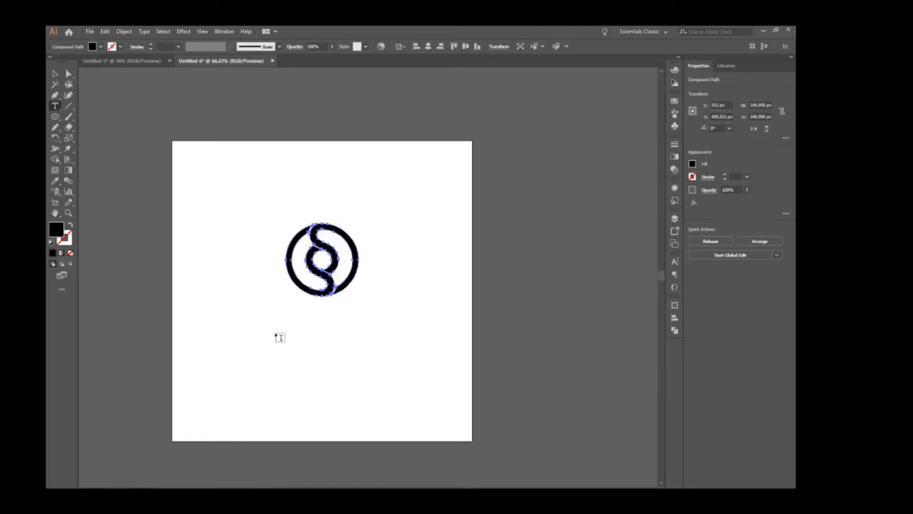
left_click(329, 372)
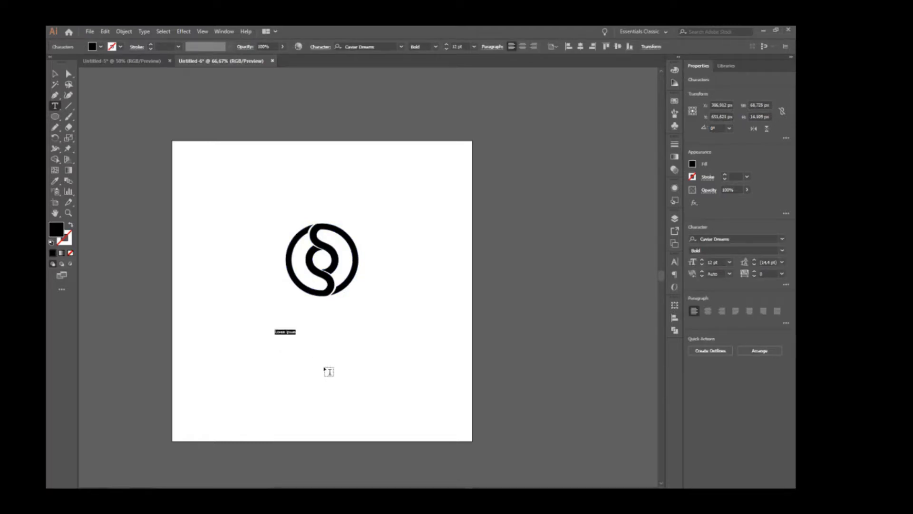
key("Caps_Lock")
type("S")
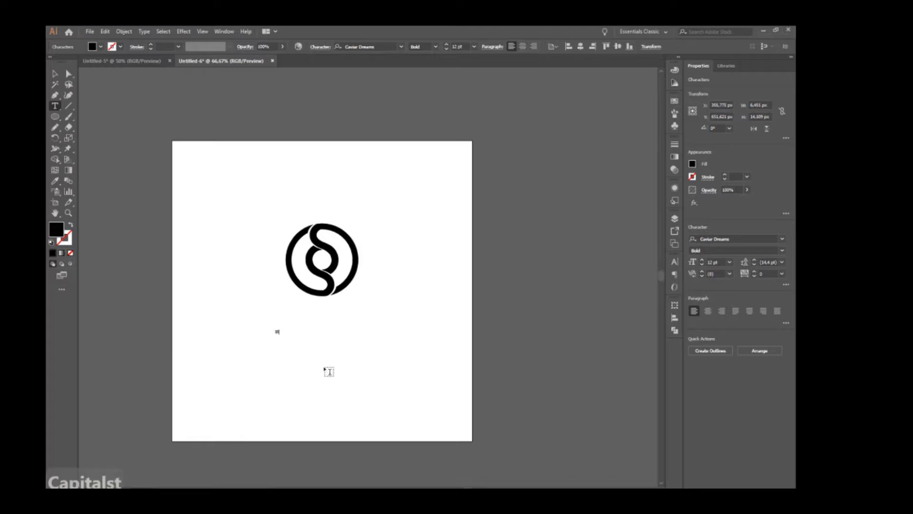
type("TYLE")
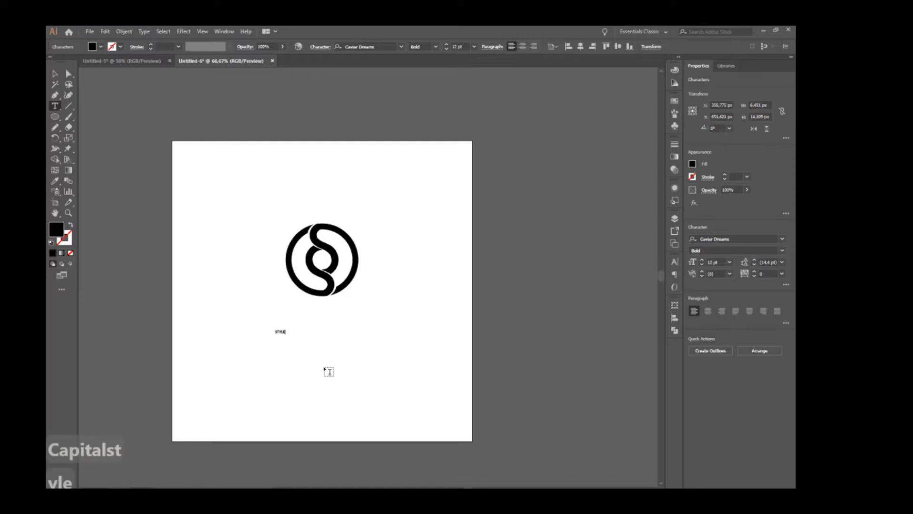
type("LYFE")
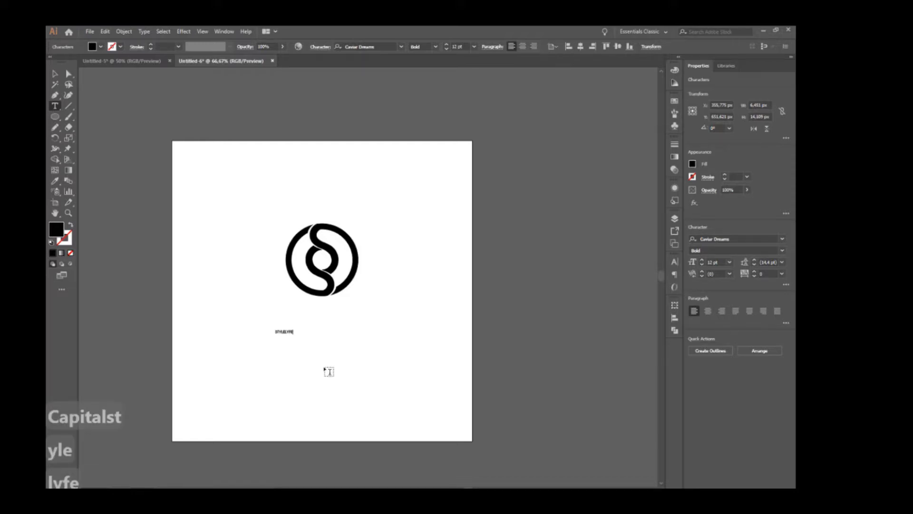
key("BackSpace")
key("BackSpace")
key("BackSpace")
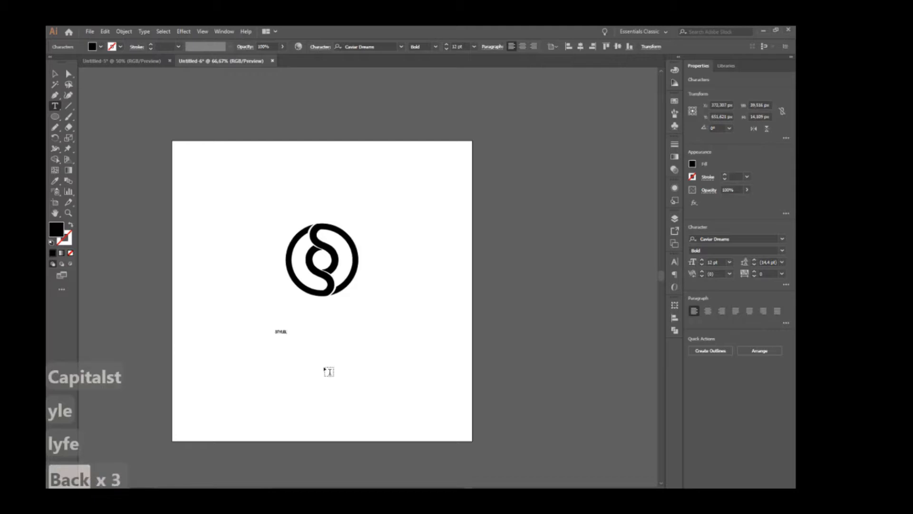
type("IFE")
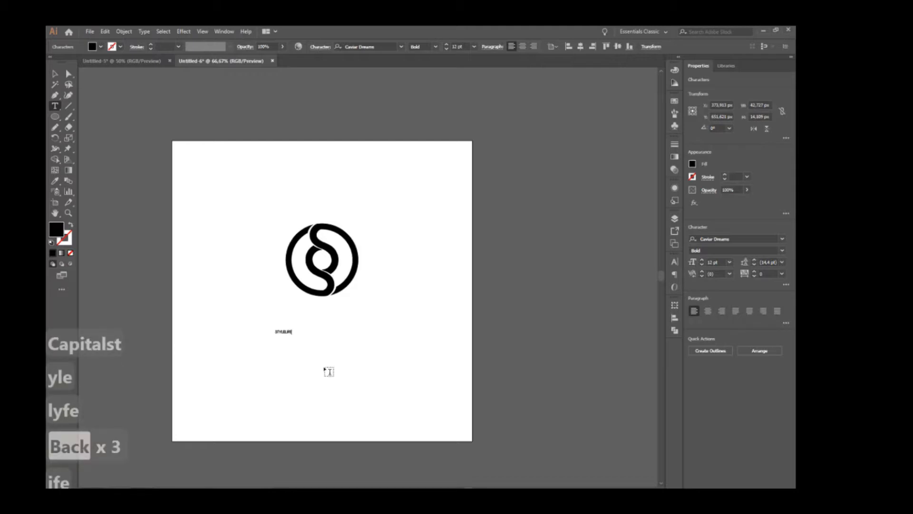
Shorten the text below the logo to STYLIFE.
key("BackSpace")
key("BackSpace")
key("BackSpace")
key("BackSpace")
key("BackSpace")
type("IFE")
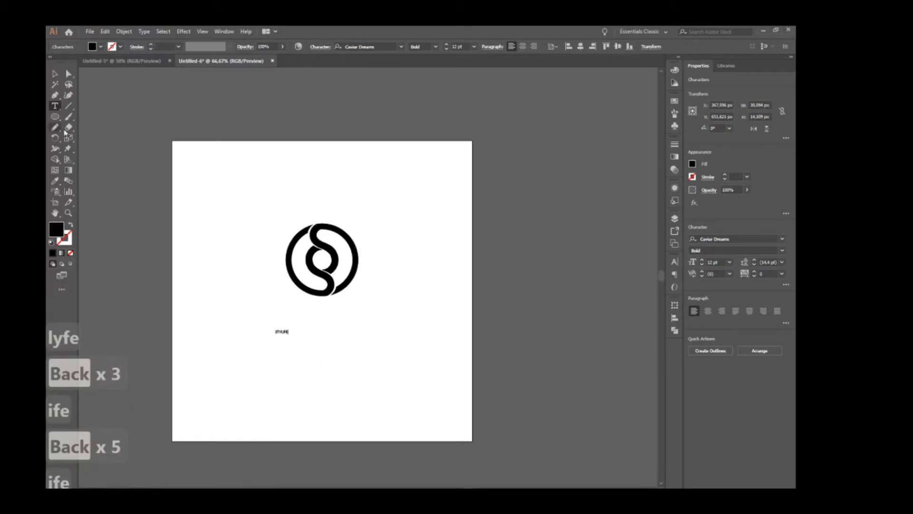
Enlarge the STYLIFE text to about 94 pt and move it beneath the logo.
left_click(54, 74)
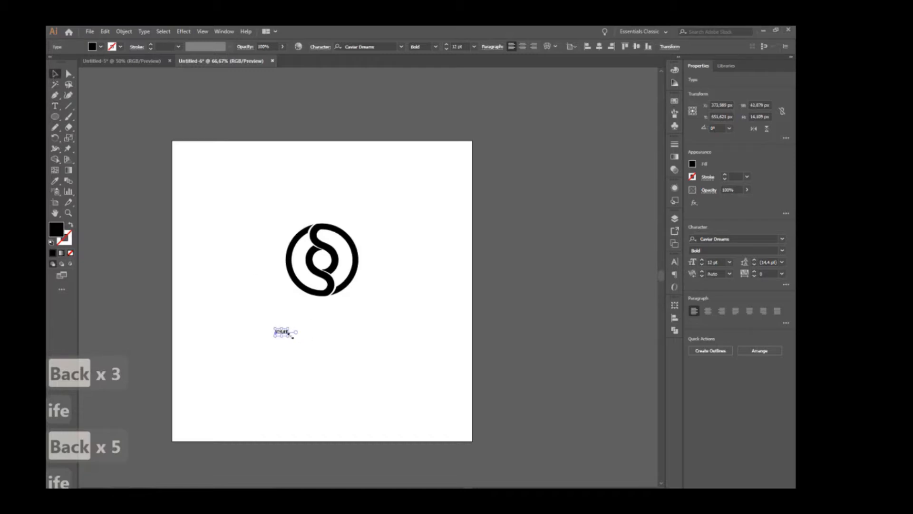
left_click_drag(292, 337, 322, 359)
left_click_drag(311, 336, 343, 335)
Change the font of the STYLIFE text to Ames' Roman Bold.
left_click(387, 47)
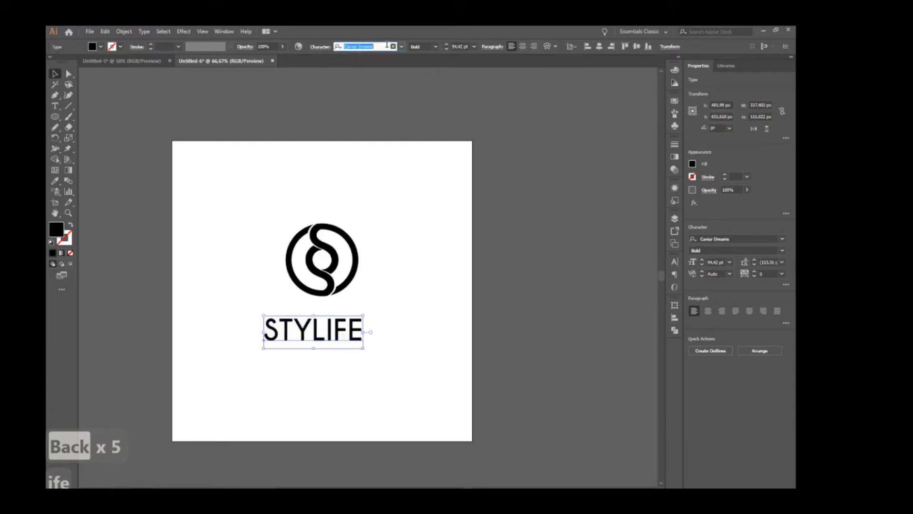
type("am")
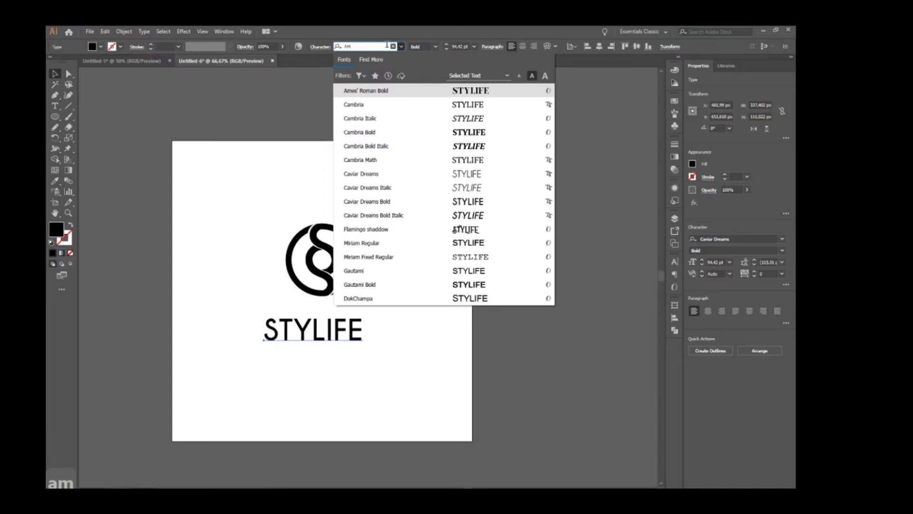
key("Return")
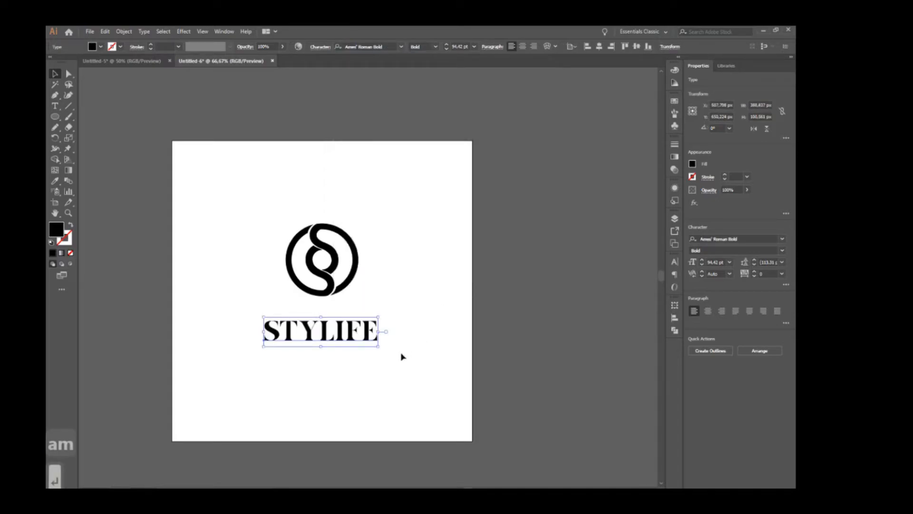
Enlarge the STYLIFE text proportionally to about 131.5 pt beneath the logo, then deselect it.
left_click_drag(379, 347, 401, 366)
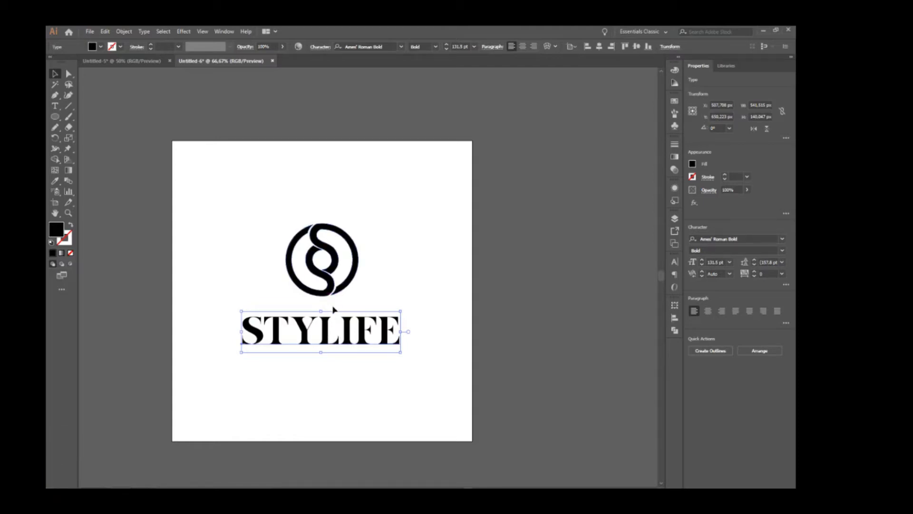
key("ctrl+plus")
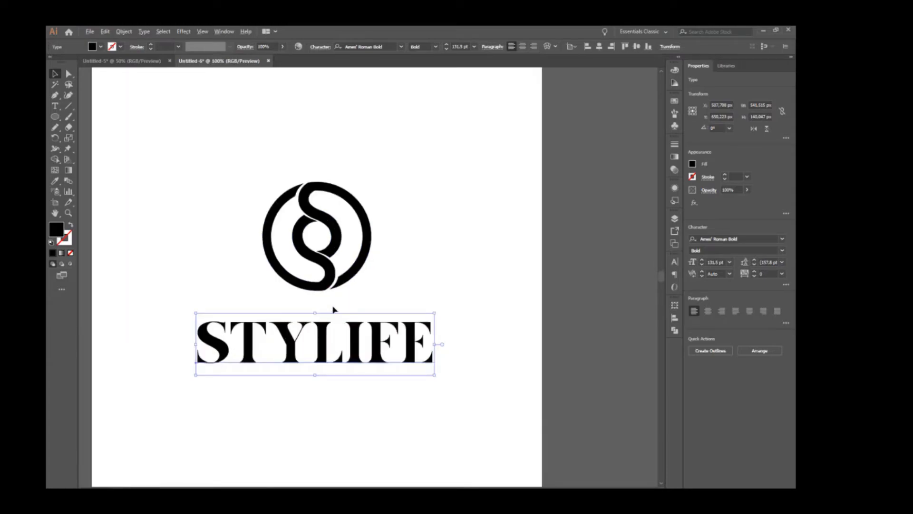
left_click(343, 391)
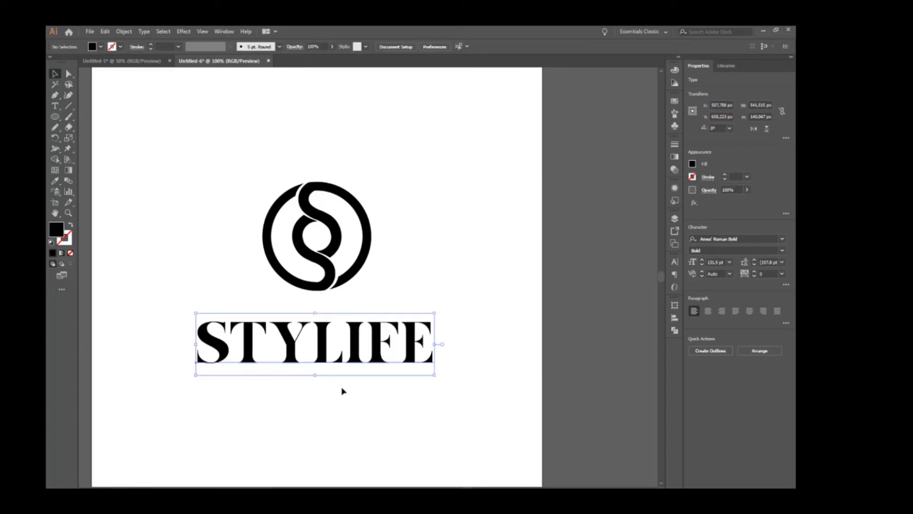